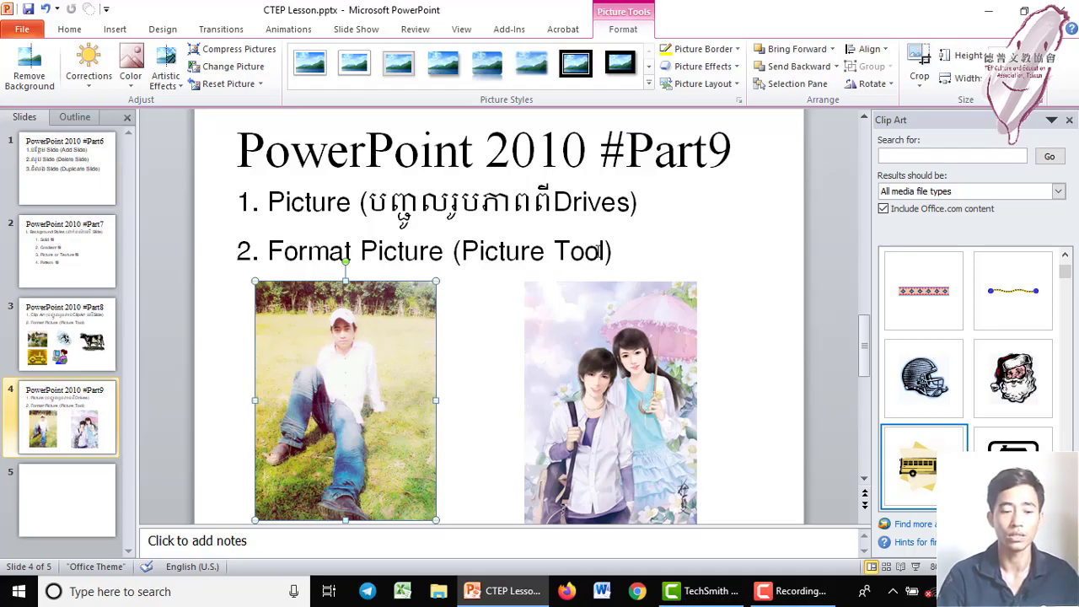
Step: Open the blank slide 5 of CTEP Lesson.pptx in the editing area
click(85, 498)
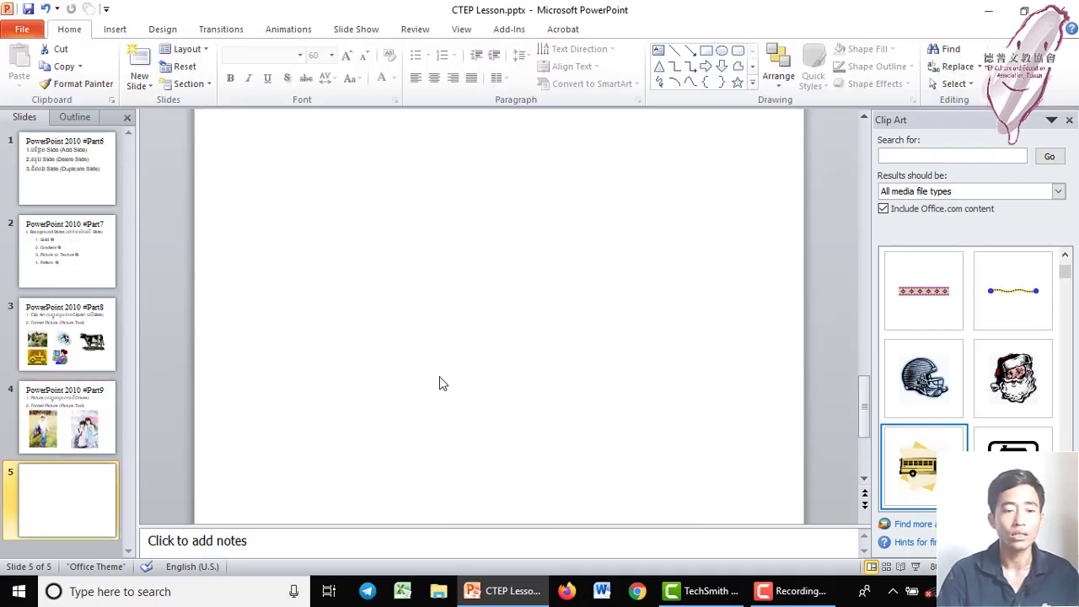
Step: Start inserting a picture from file and close the Clip Art pane
click(121, 32)
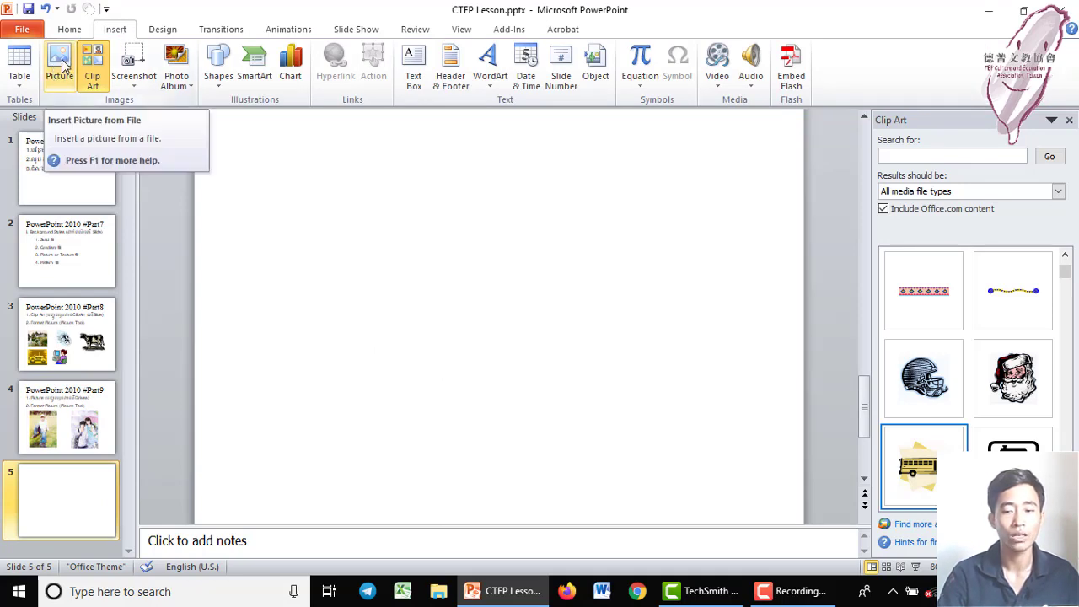
click(61, 64)
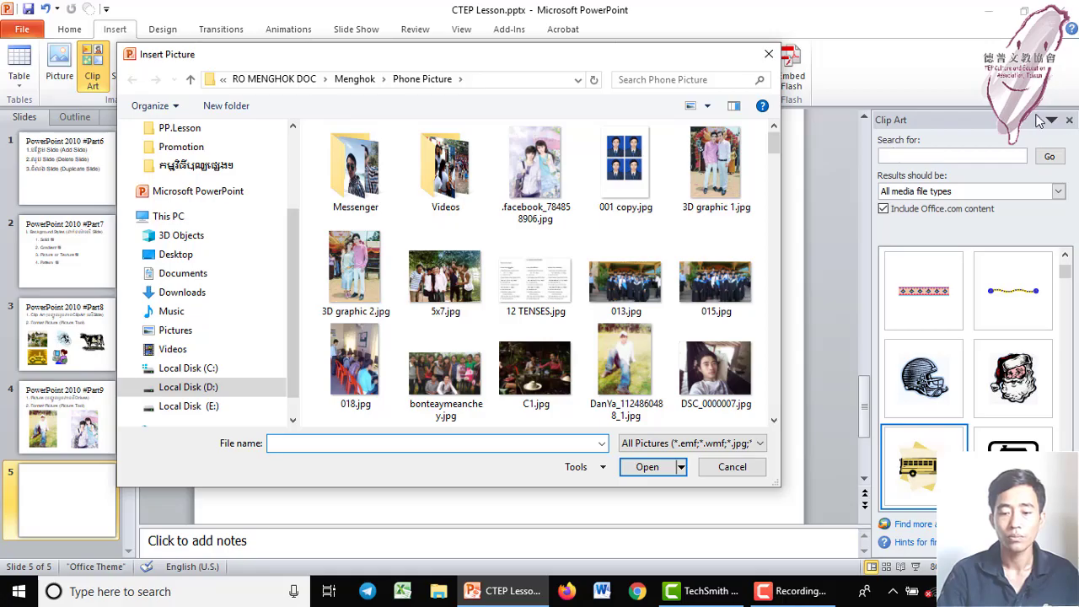
click(729, 466)
click(1069, 121)
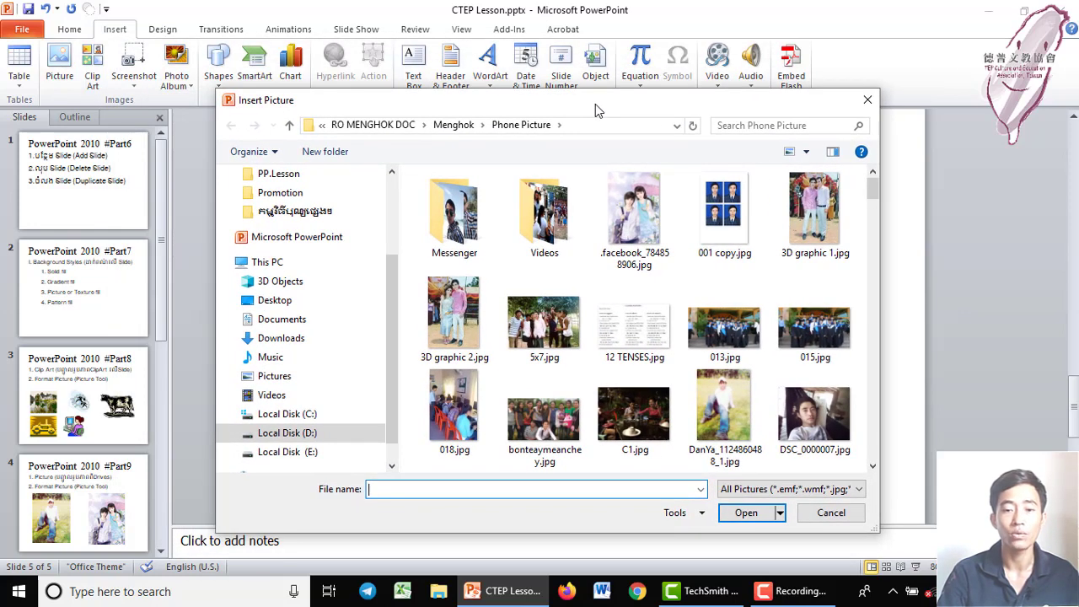
Step: Browse the Insert Picture dialog to the folders on Local Disk (D:)
drag(595, 104, 619, 95)
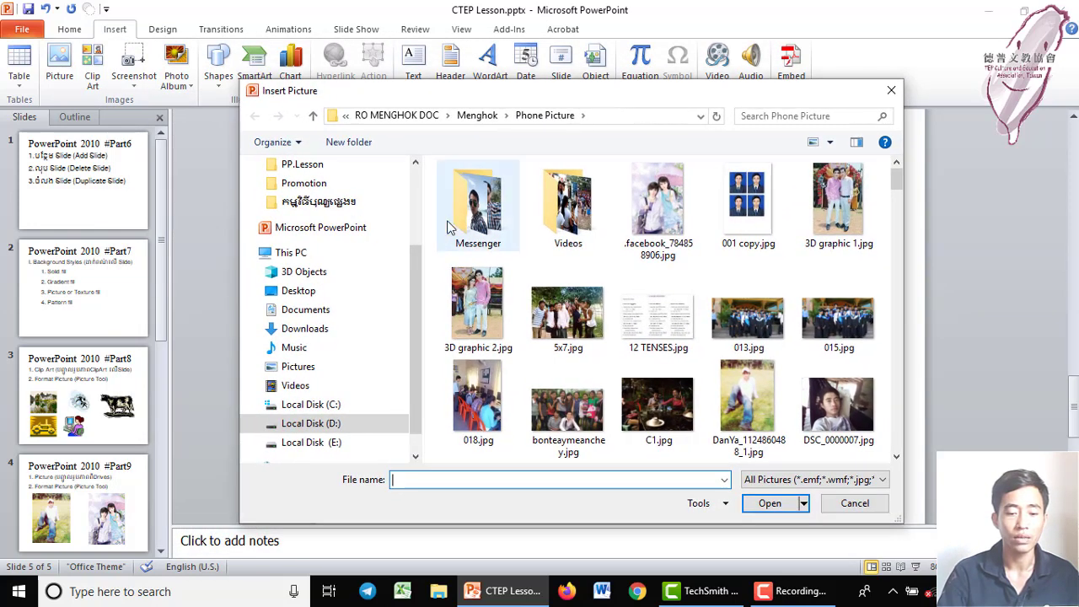
scroll(412, 310, down, 1)
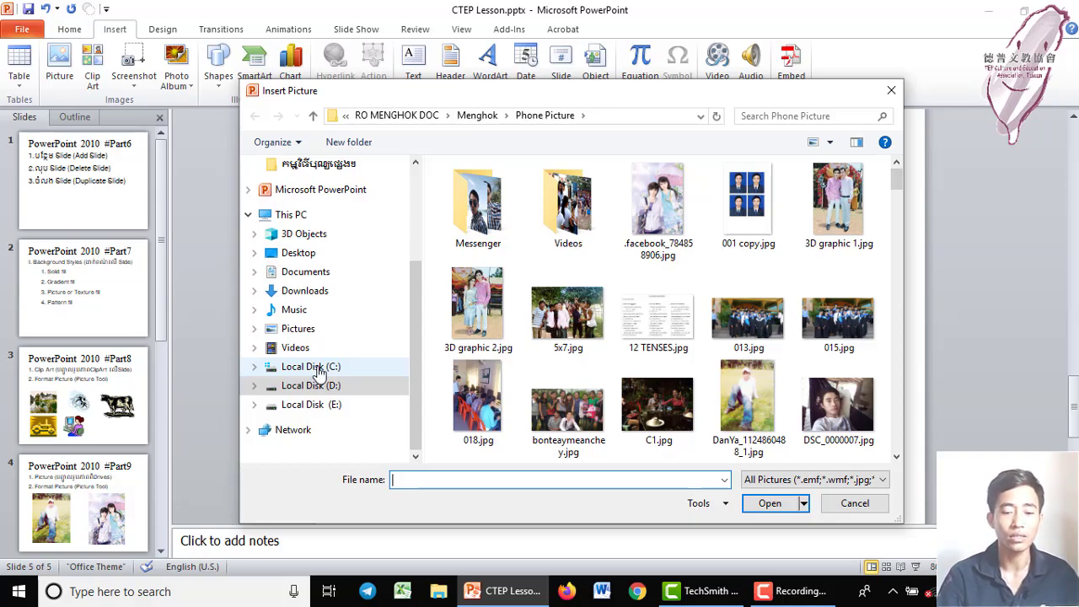
click(319, 371)
click(321, 386)
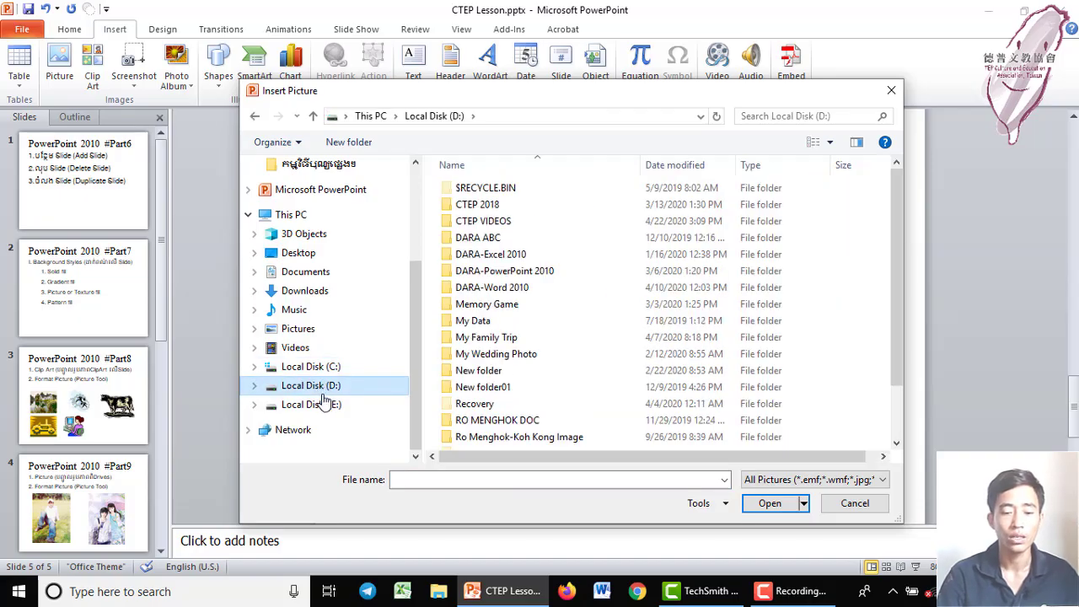
click(324, 405)
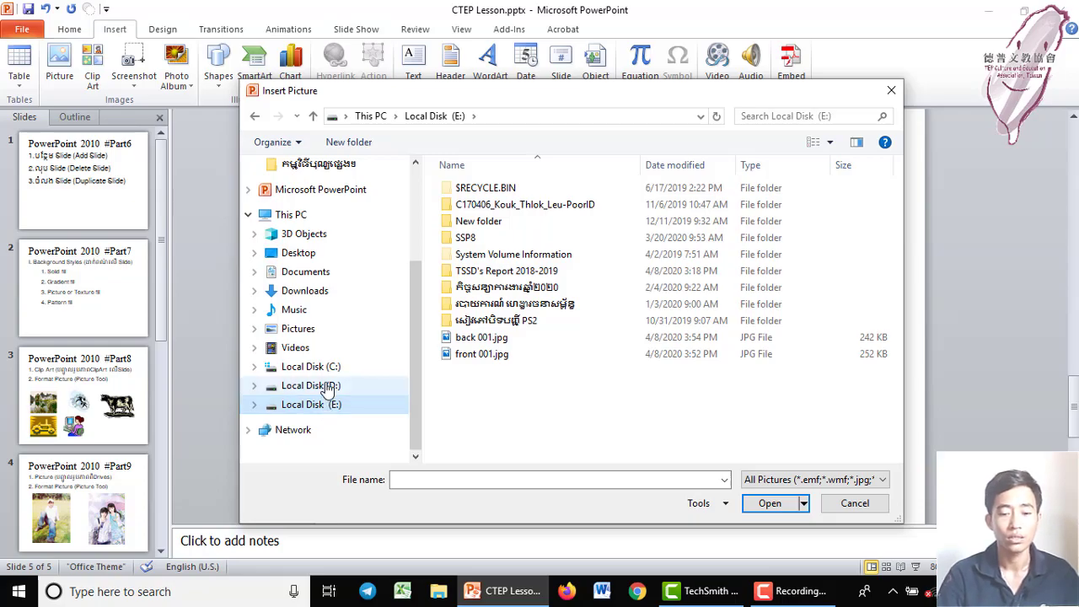
click(329, 388)
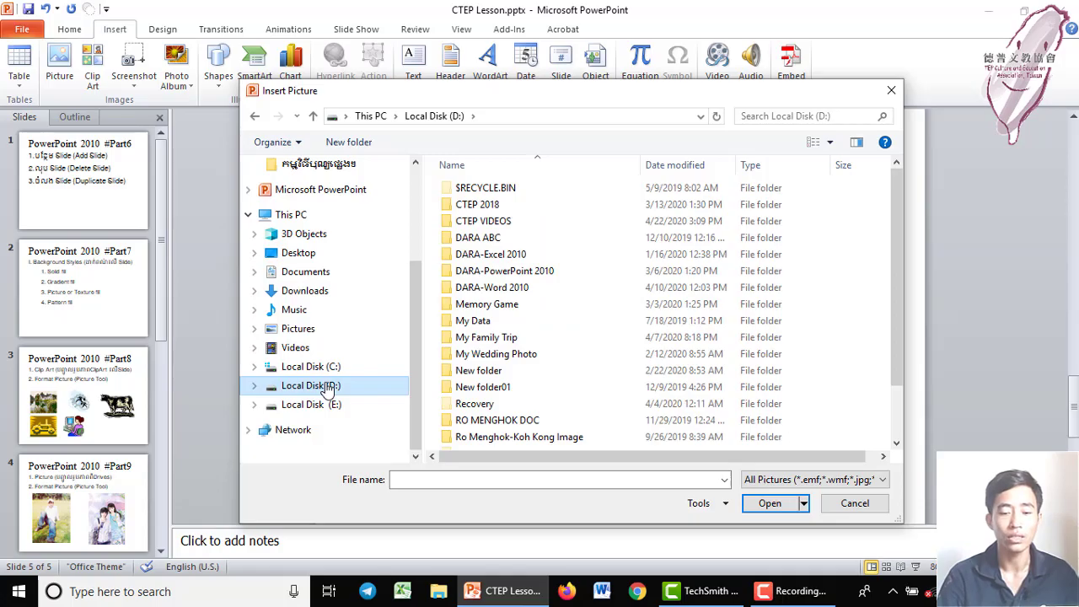
Step: Insert index.png from D:\New folder01 and move the quilt cartoon left of centre
double_click(484, 389)
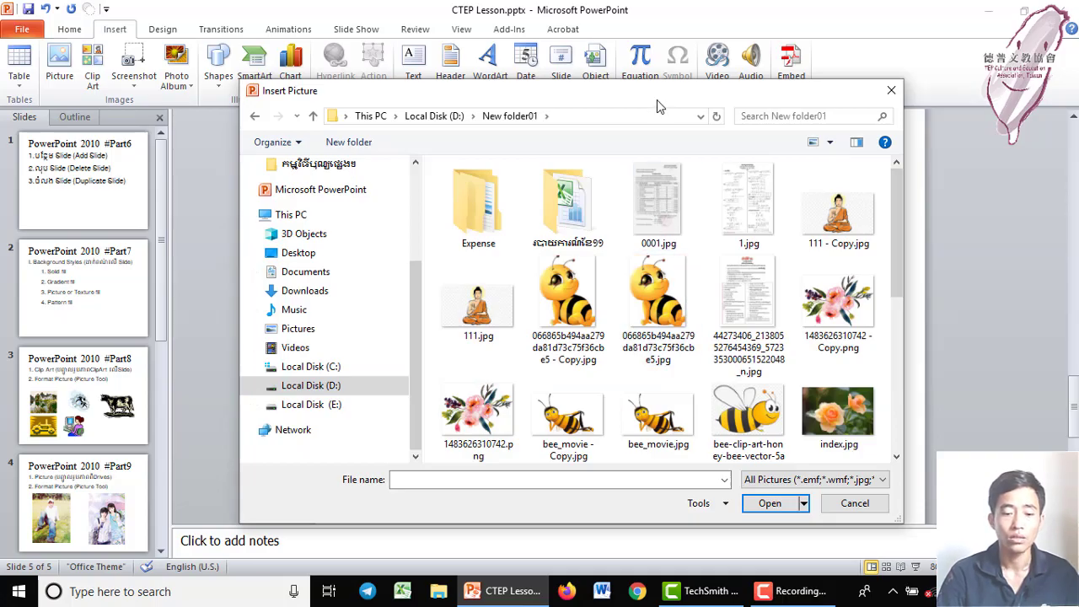
drag(656, 100, 647, 99)
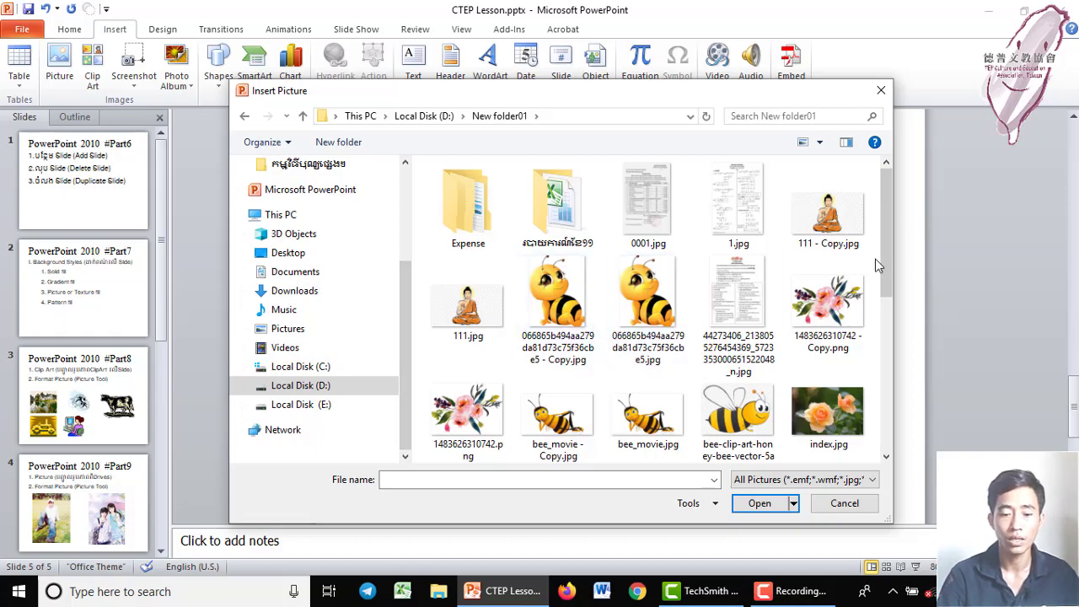
drag(884, 265, 880, 341)
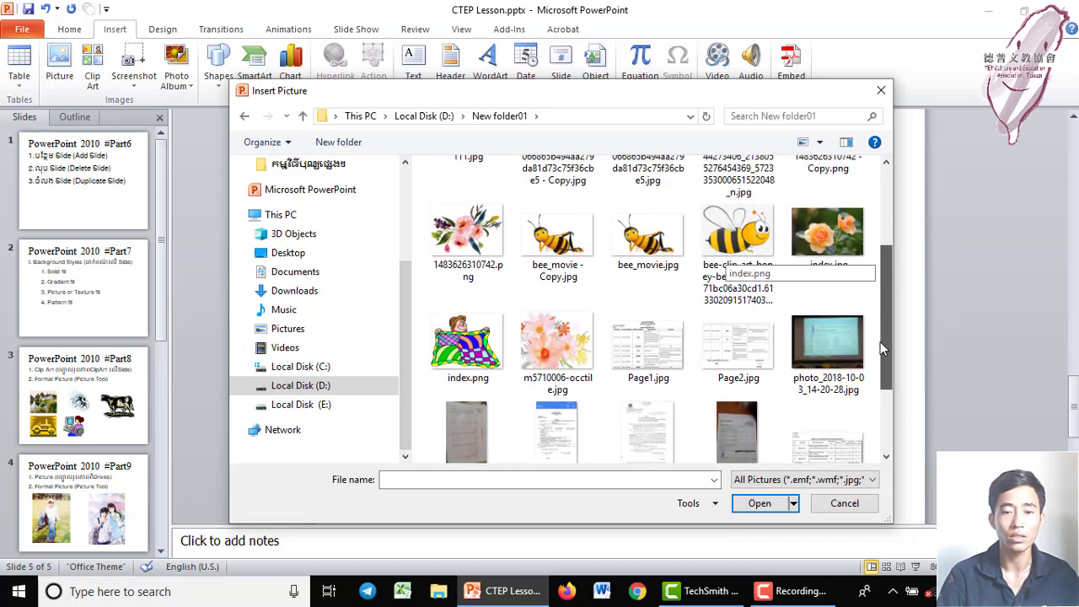
click(467, 337)
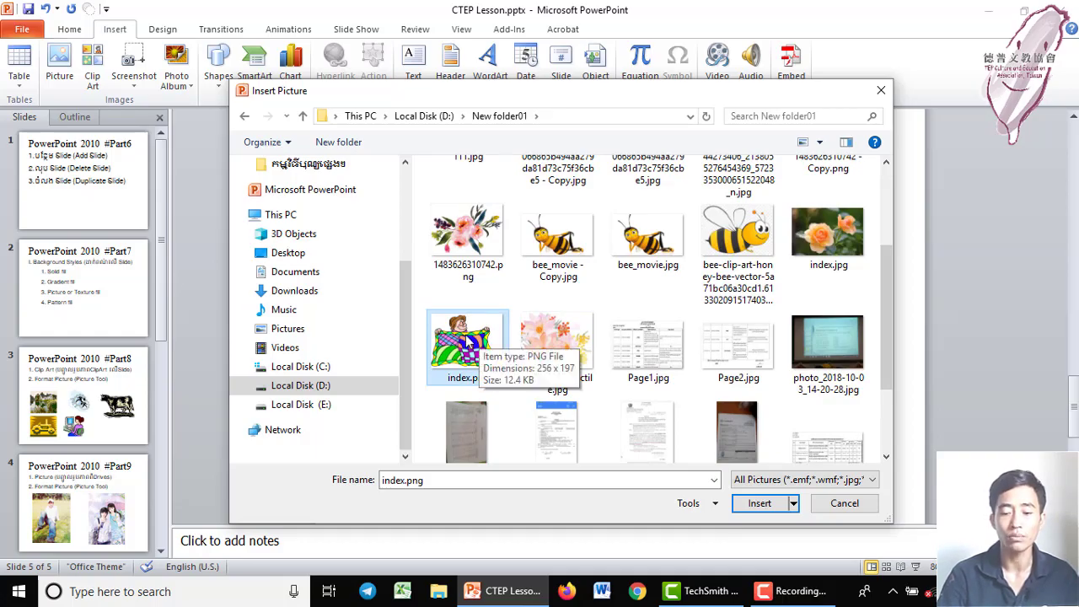
click(758, 502)
drag(617, 327, 467, 313)
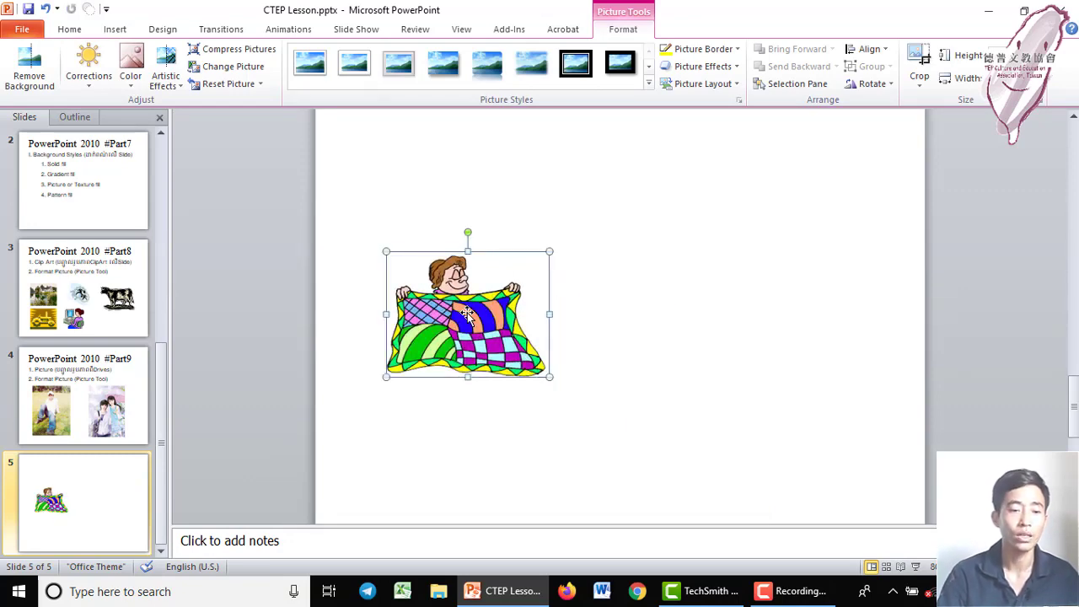
Step: Insert m5710006-occtile.jpg from New folder01 and drag it right of the quilt cartoon
click(120, 30)
click(59, 67)
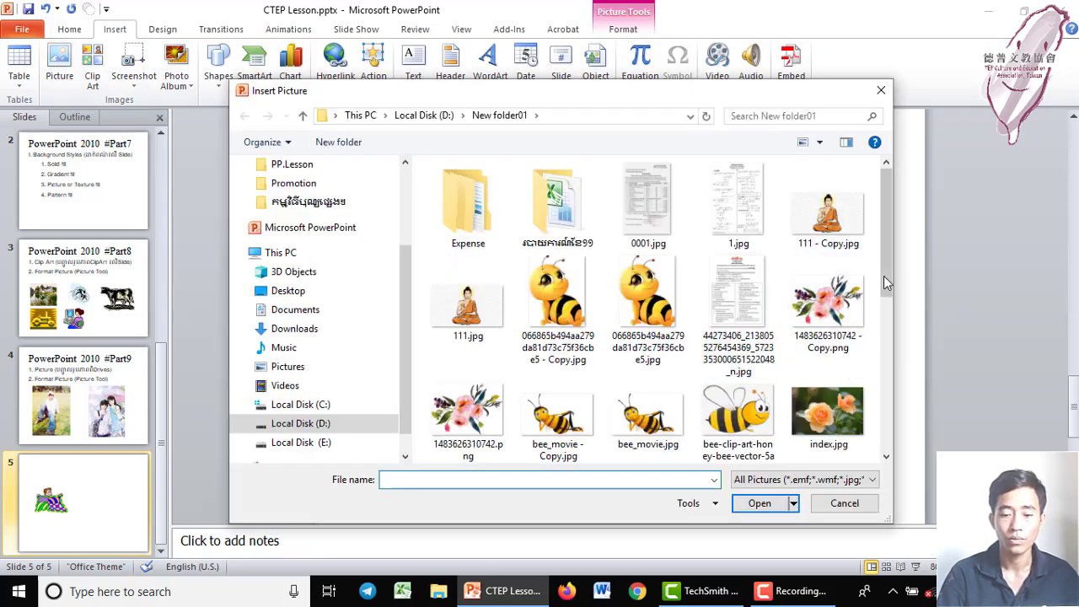
mouse_move(884, 276)
mouse_down()
mouse_move(881, 402)
mouse_move(880, 376)
mouse_up()
click(554, 261)
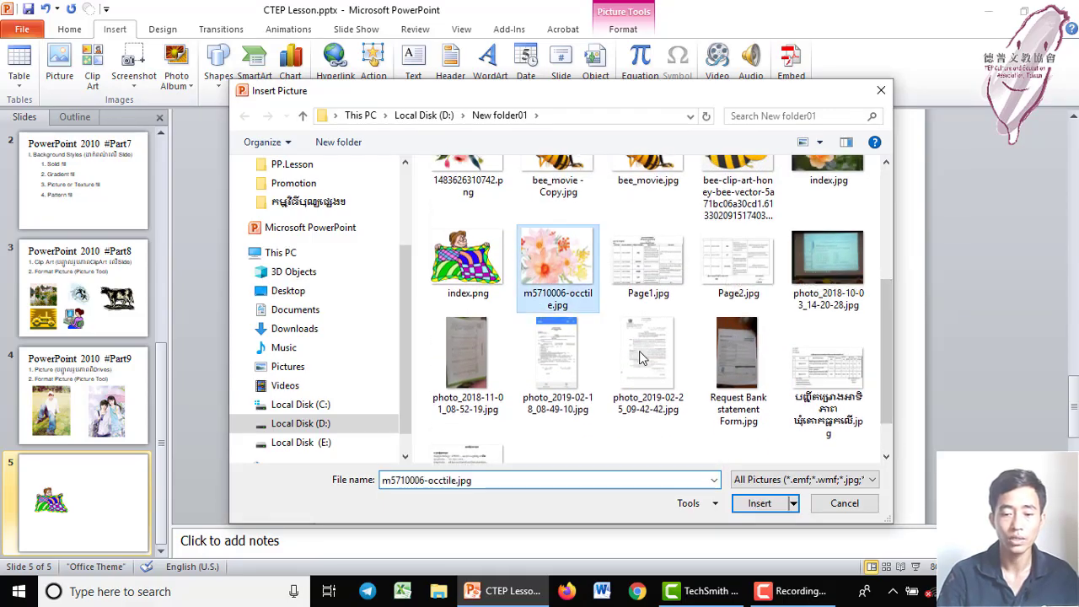
click(759, 503)
drag(616, 337, 772, 336)
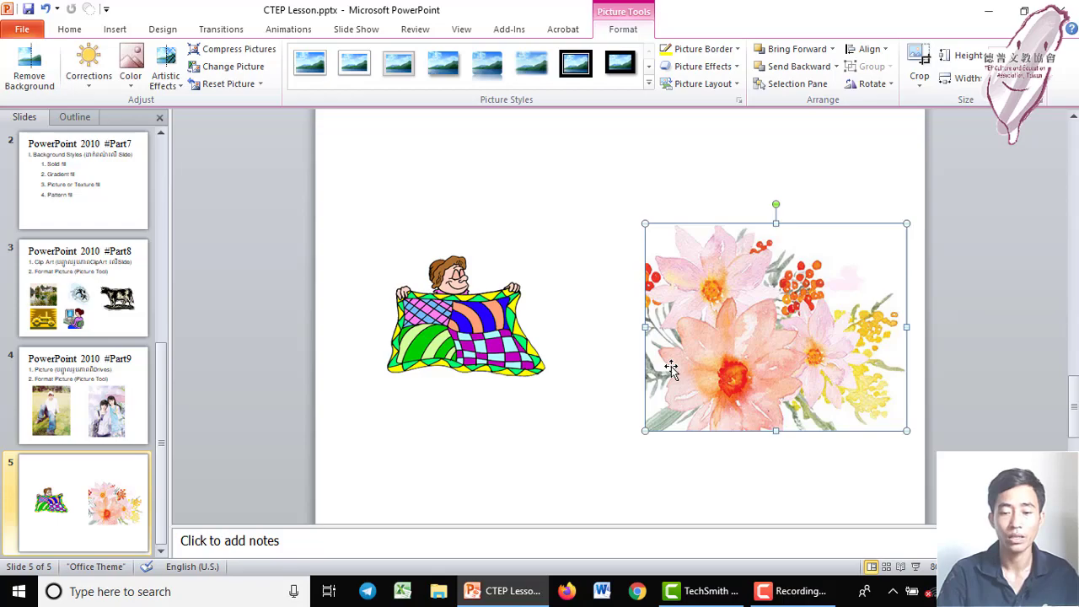
Step: Nudge both pictures left and shrink the flower picture so it sits beside the quilt
drag(477, 343, 451, 347)
drag(746, 354, 700, 353)
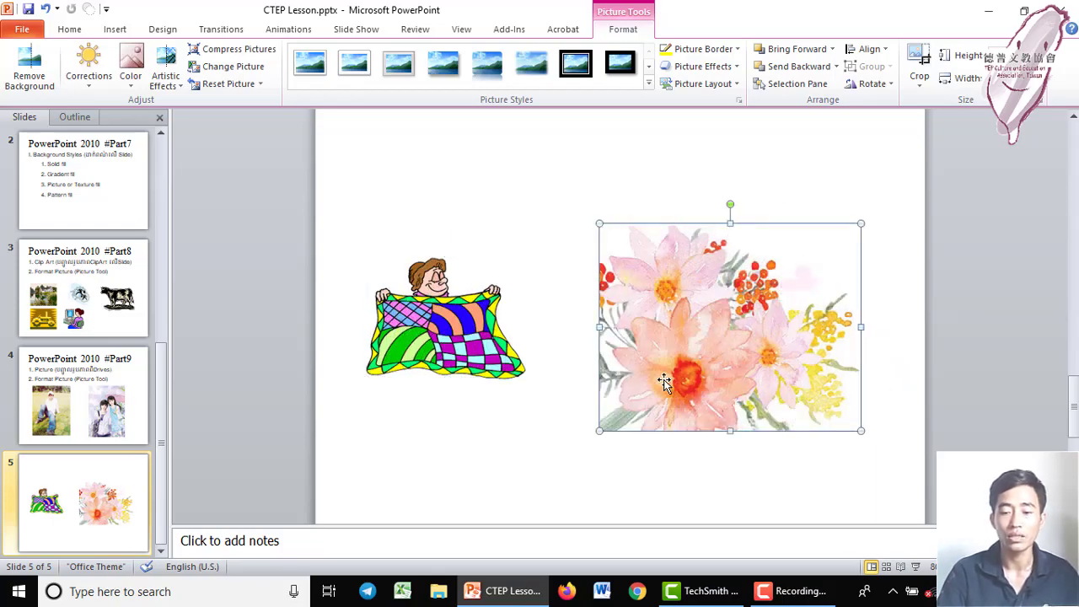
click(456, 332)
click(696, 347)
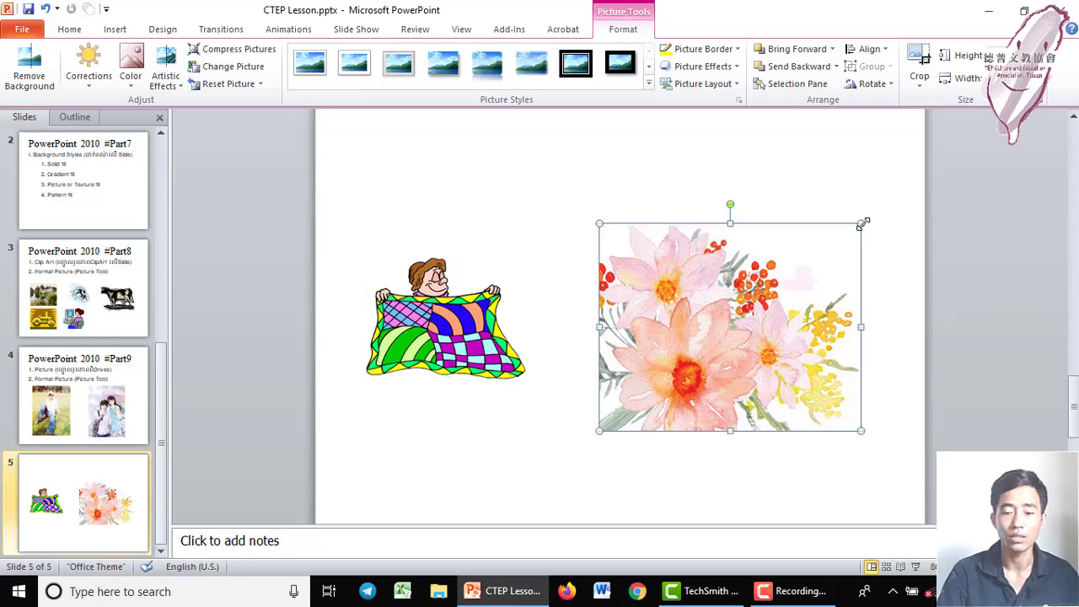
mouse_move(860, 223)
mouse_down()
mouse_move(747, 313)
mouse_move(809, 224)
mouse_up()
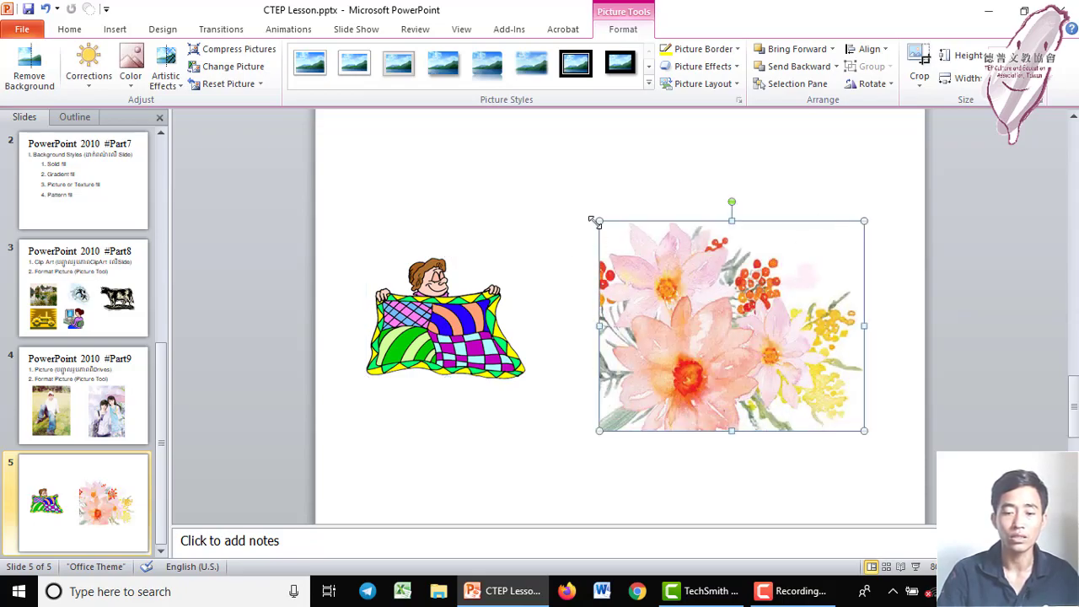
mouse_move(599, 221)
mouse_down()
mouse_move(548, 220)
mouse_move(540, 241)
mouse_up()
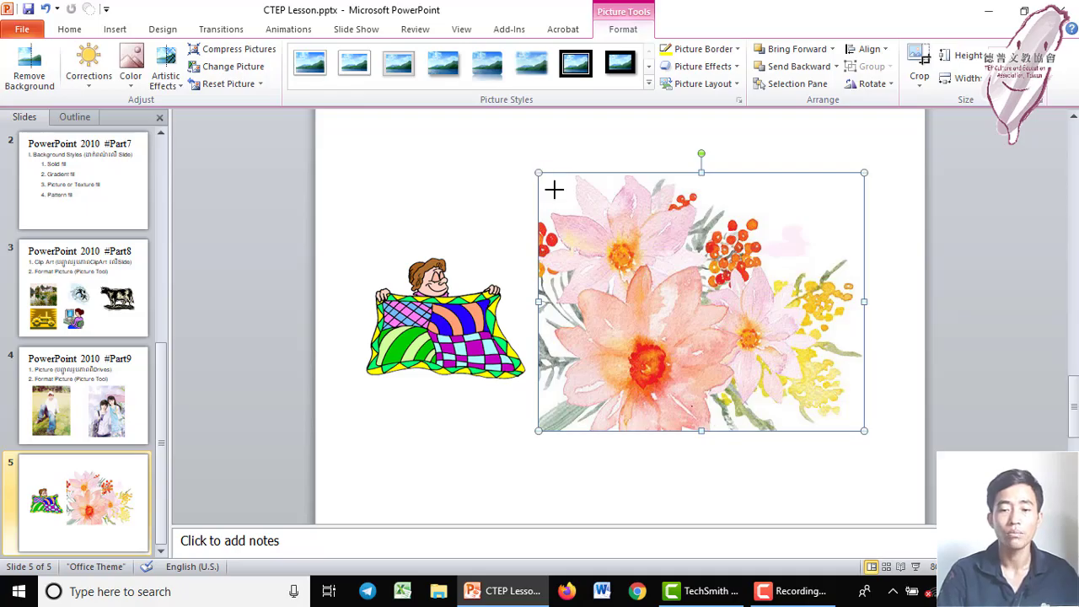
key(ctrl+z)
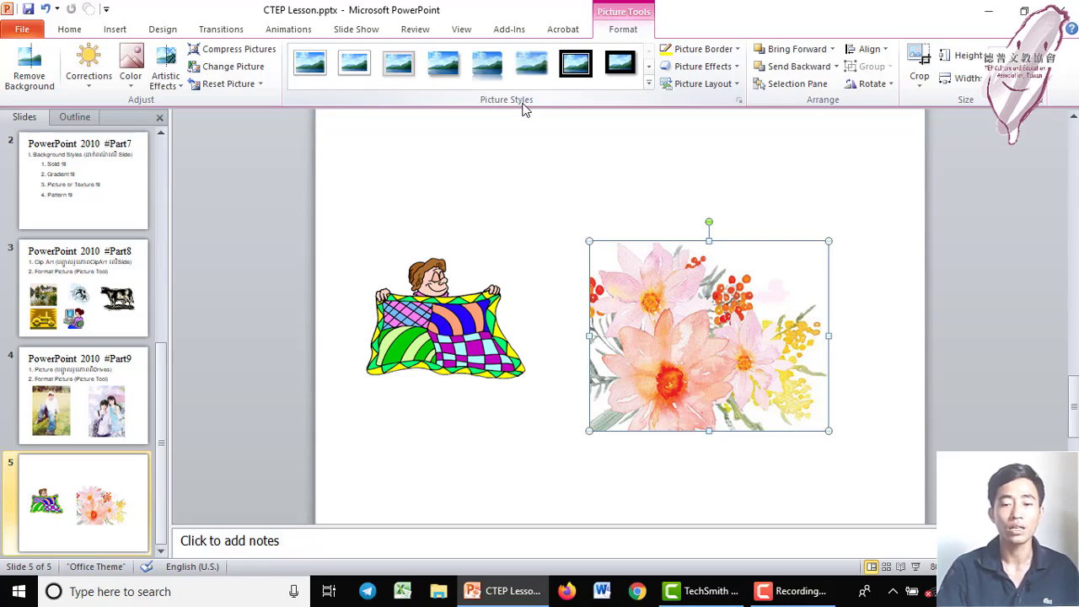
click(648, 83)
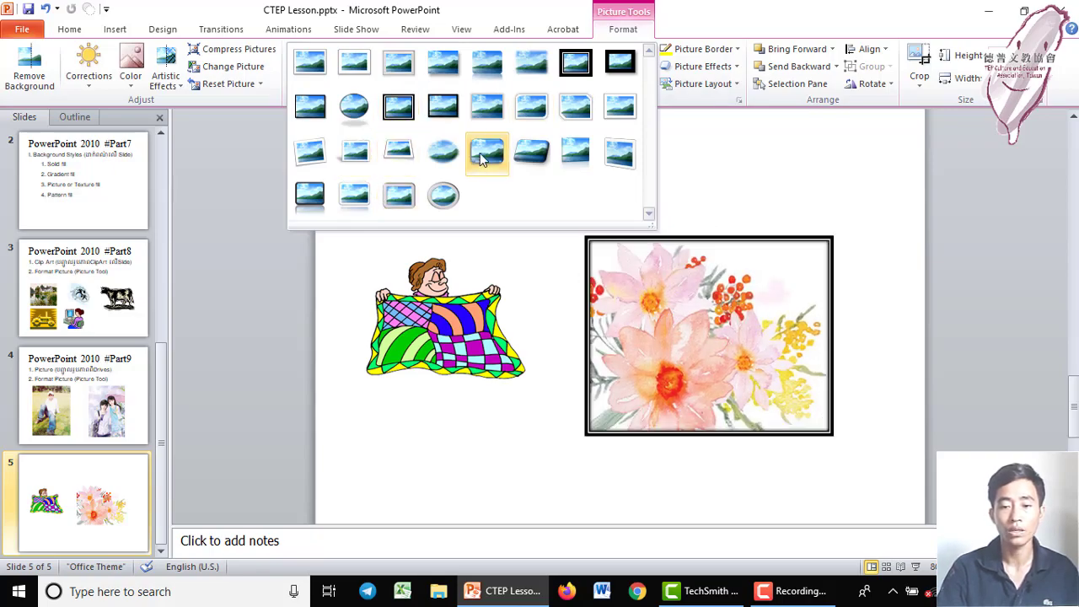
click(752, 182)
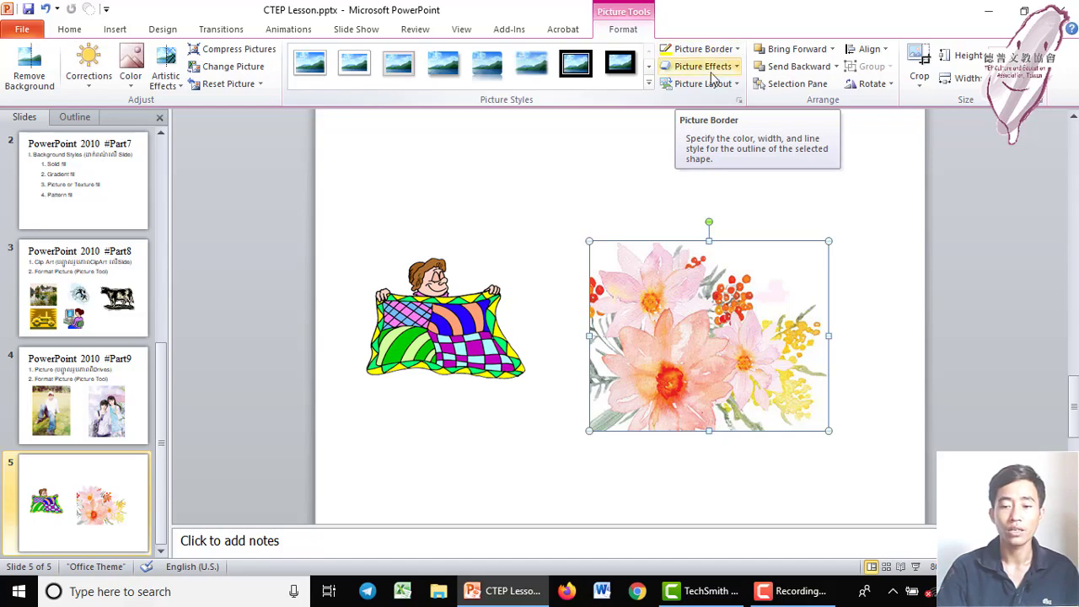
click(711, 74)
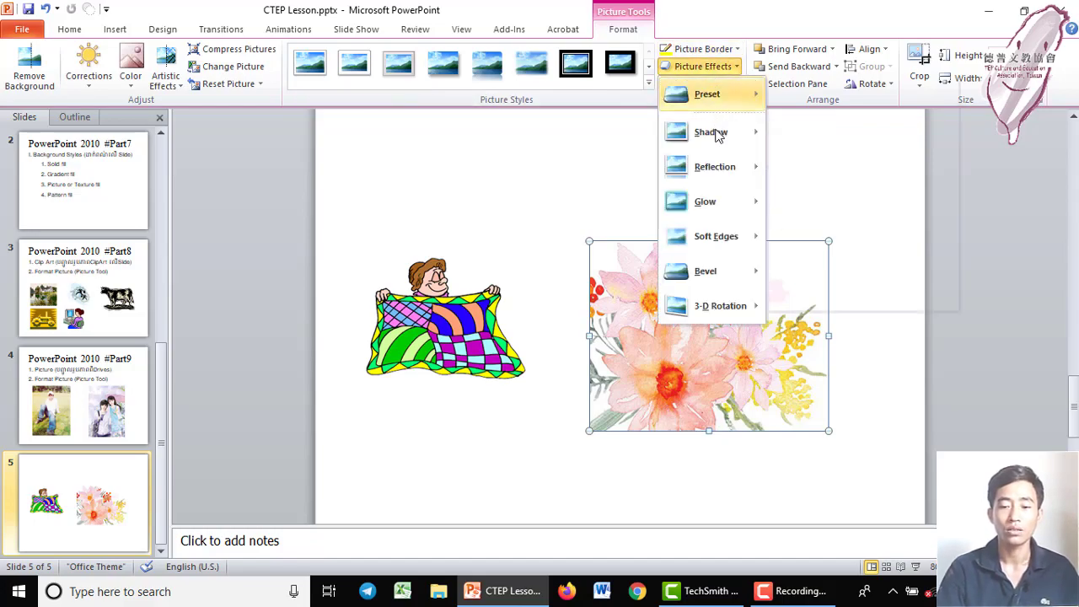
mouse_move(704, 201)
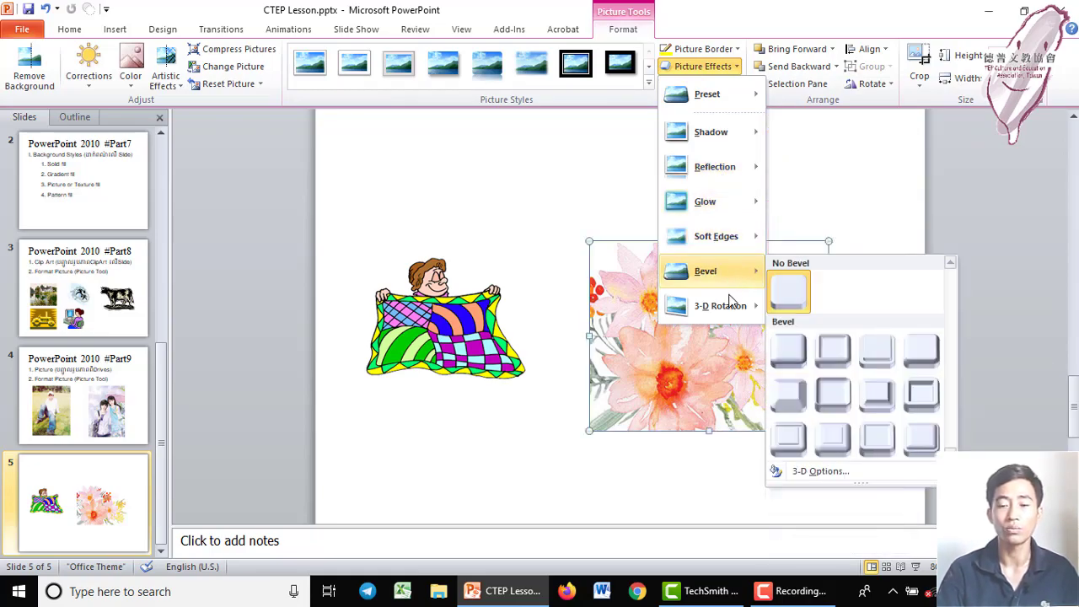
mouse_move(719, 305)
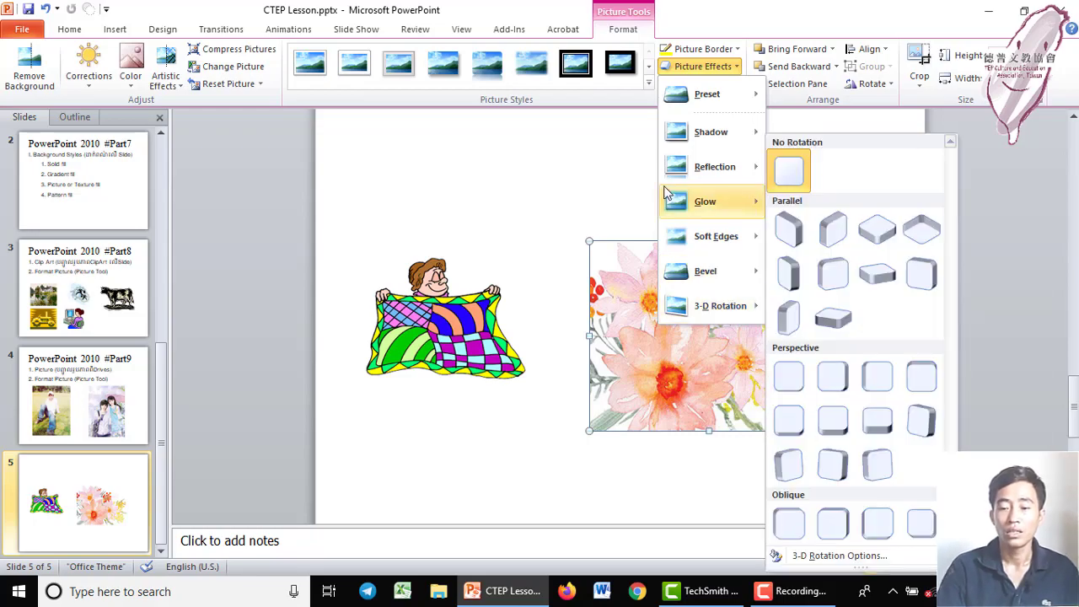
click(612, 172)
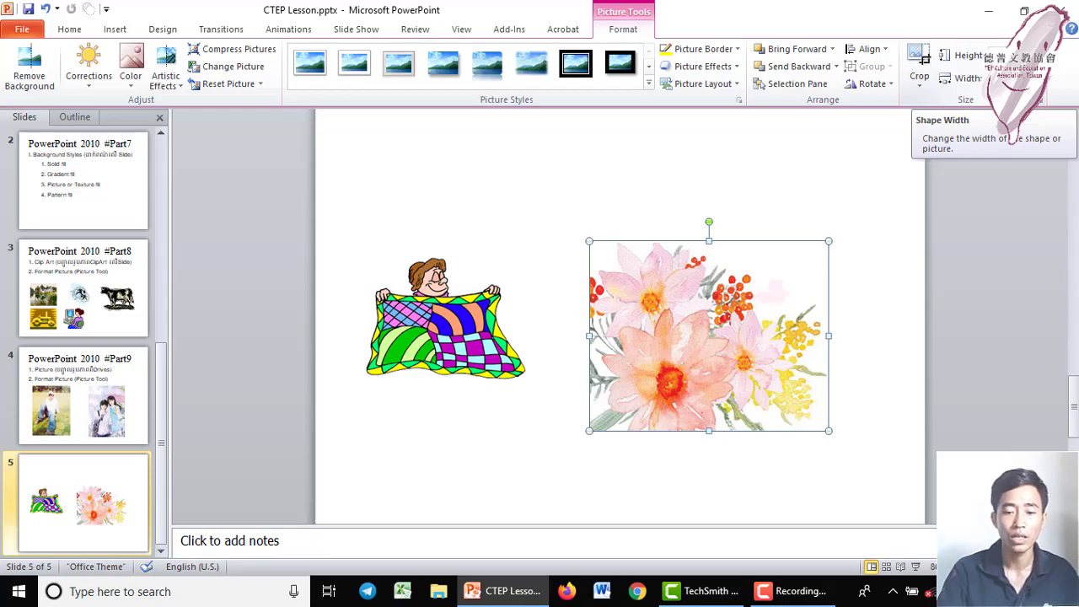
Step: Apply the oval metal-frame picture style to the watercolour flower picture
drag(667, 338, 657, 318)
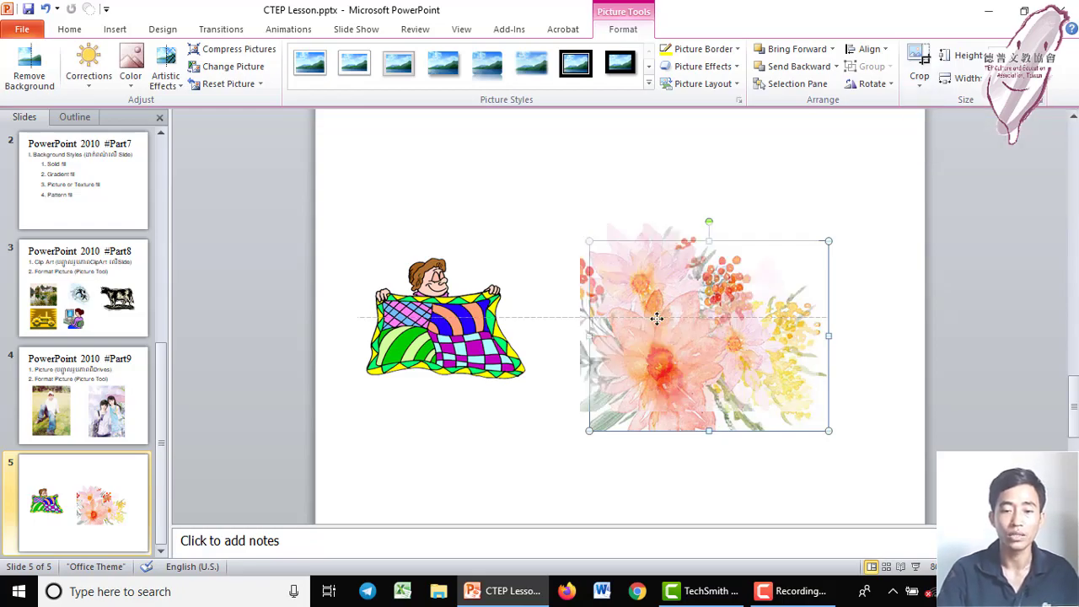
drag(670, 280, 685, 253)
click(648, 84)
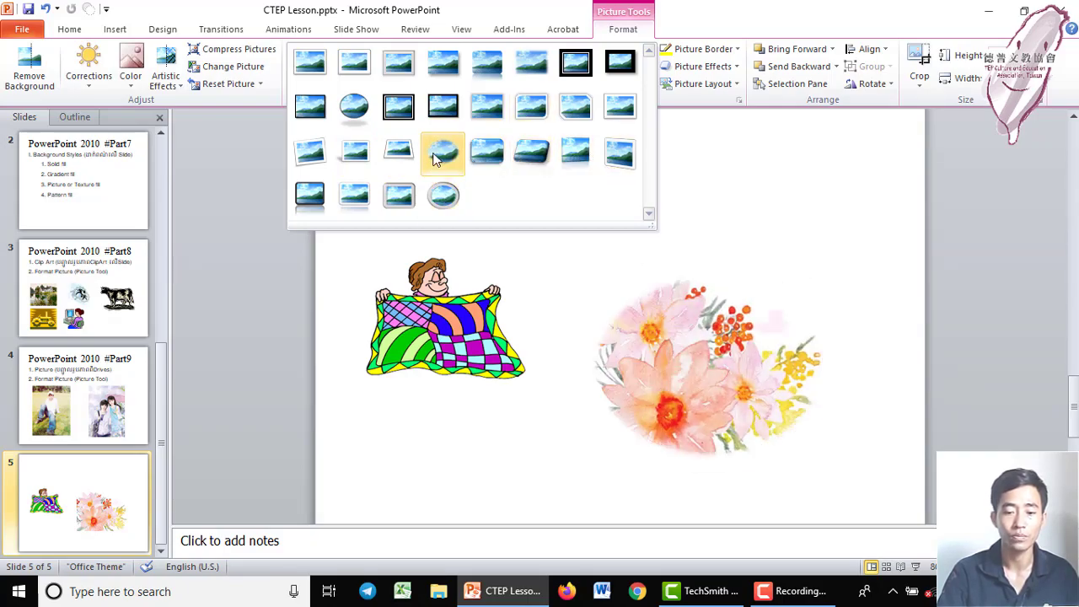
click(444, 195)
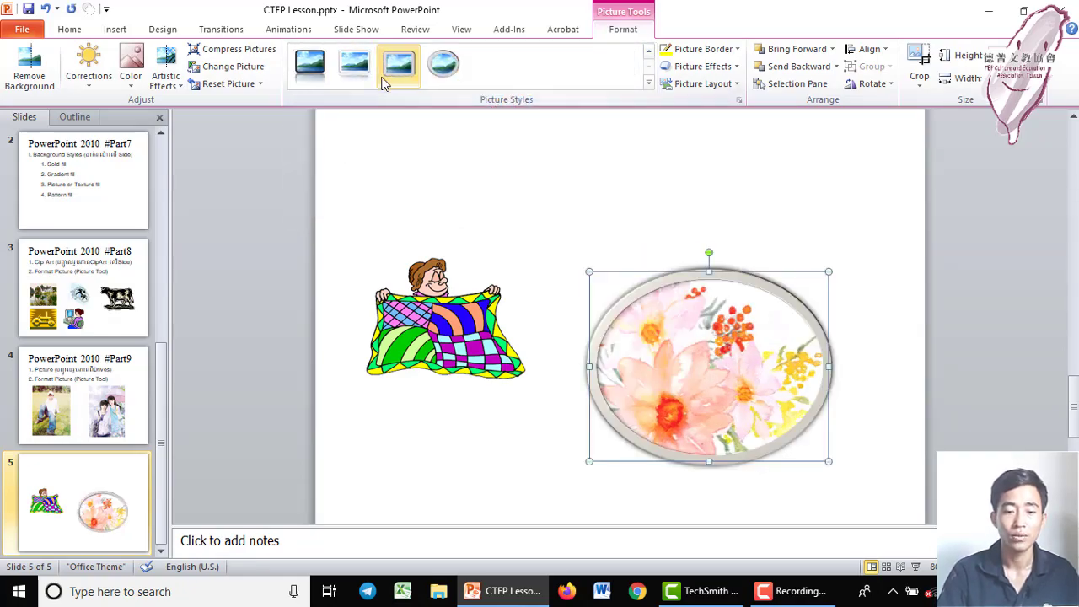
click(466, 291)
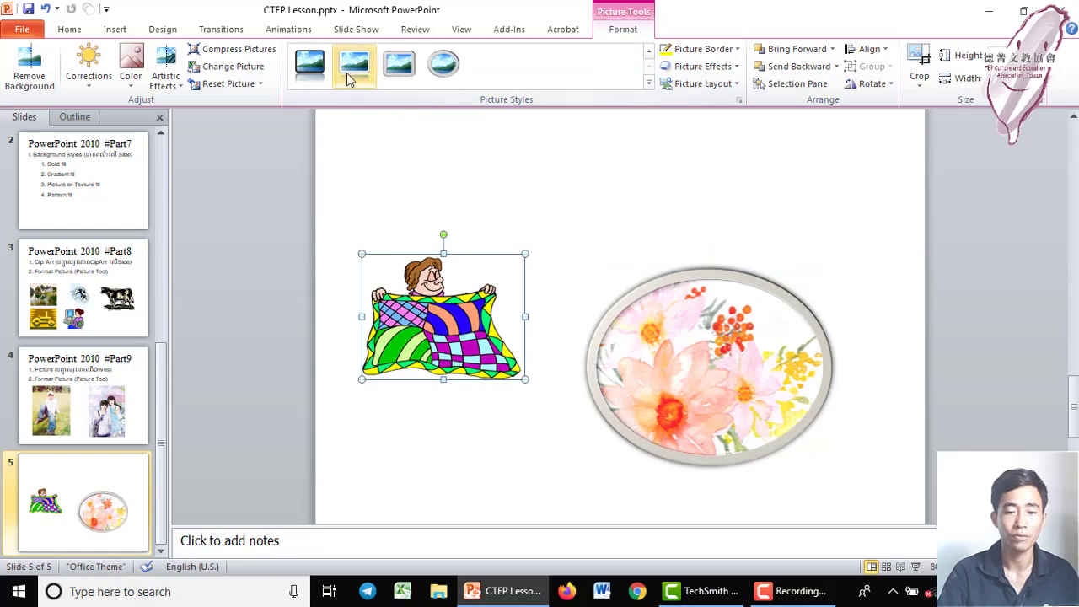
Step: Give the quilt a reflected frame with an Orange, Accent 6, Darker 50% border; raise the flower
click(309, 65)
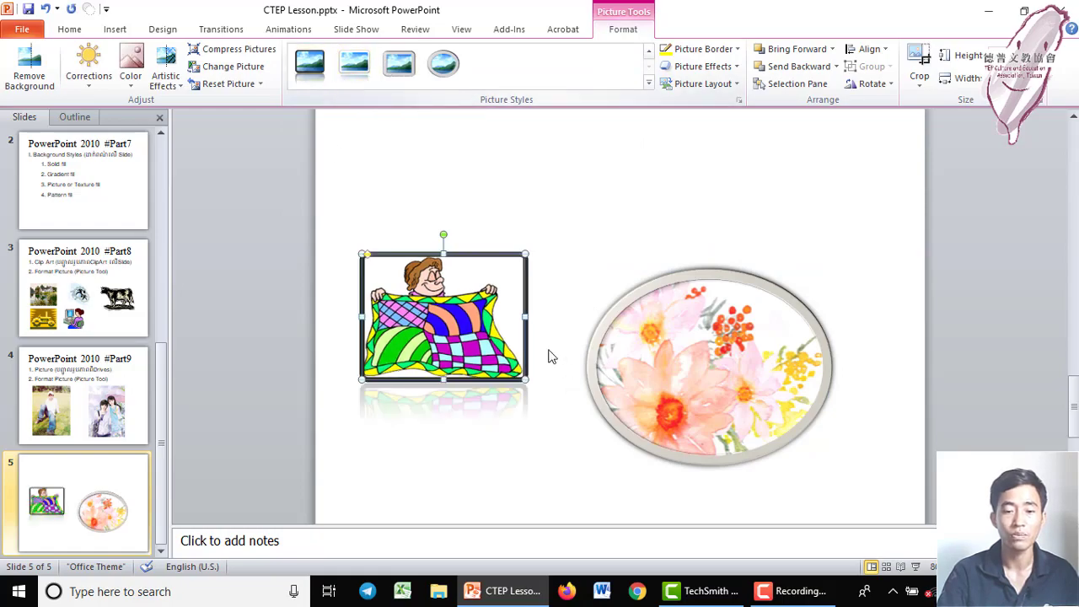
click(648, 83)
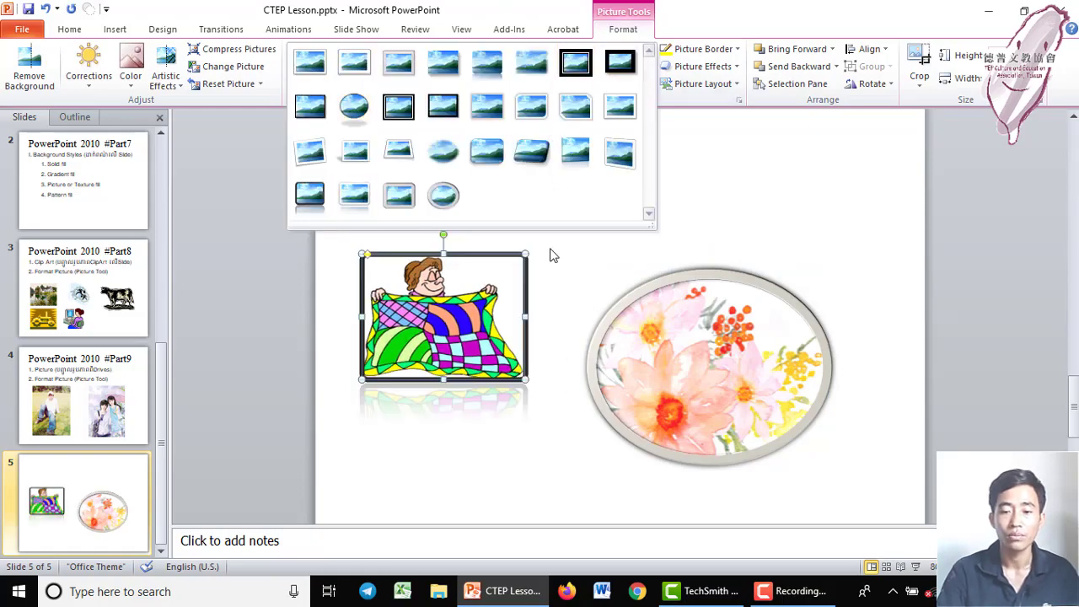
click(565, 284)
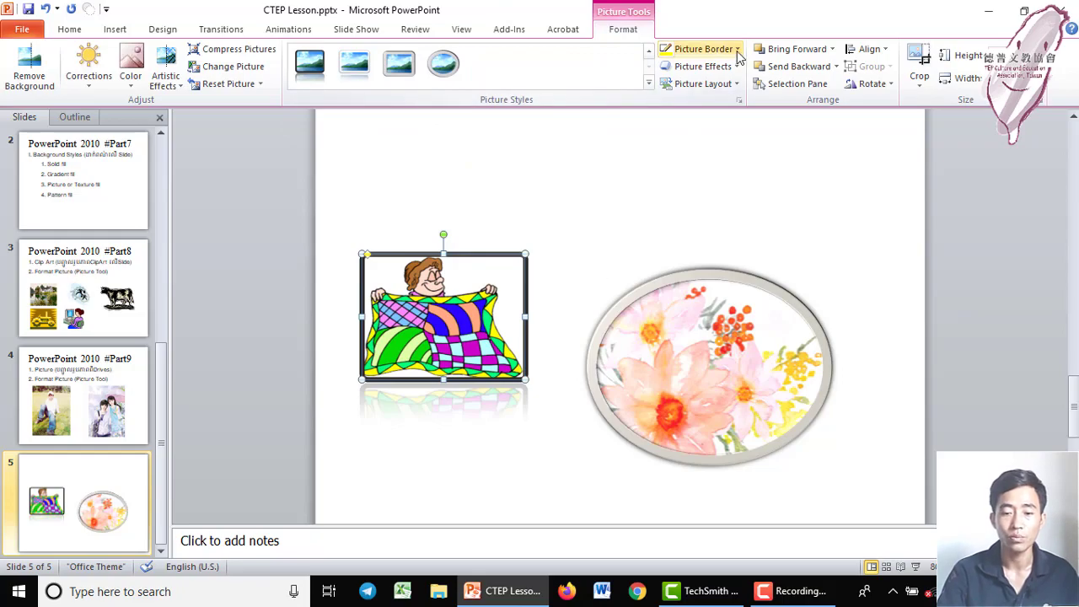
click(737, 51)
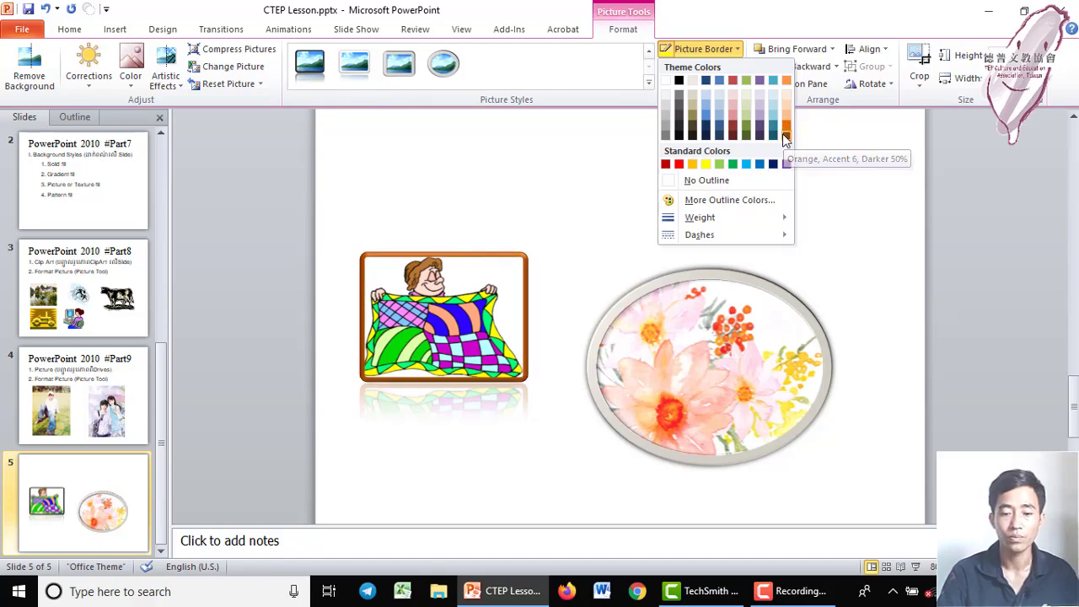
click(782, 133)
drag(756, 346, 745, 315)
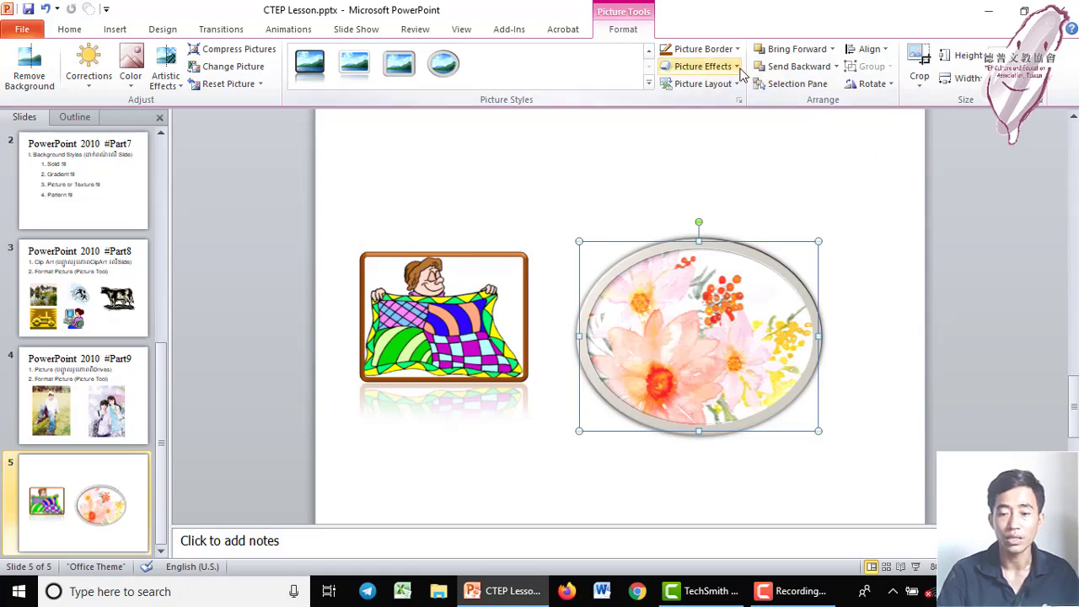
Step: Preview Preset picture effects without applying any, then place the flower oval level beside the quilt
click(738, 68)
mouse_move(707, 95)
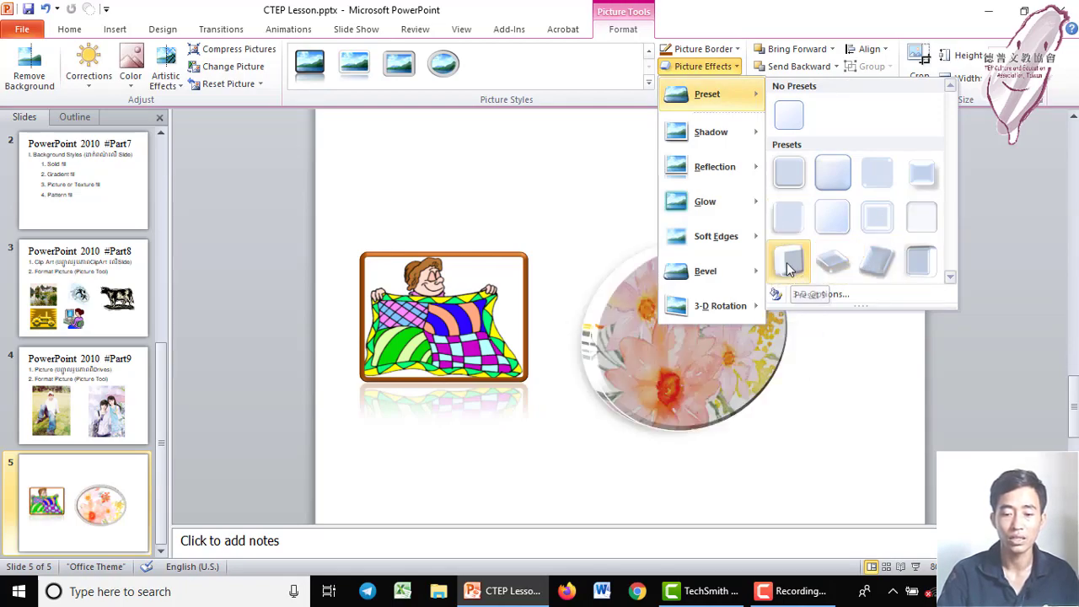
click(692, 336)
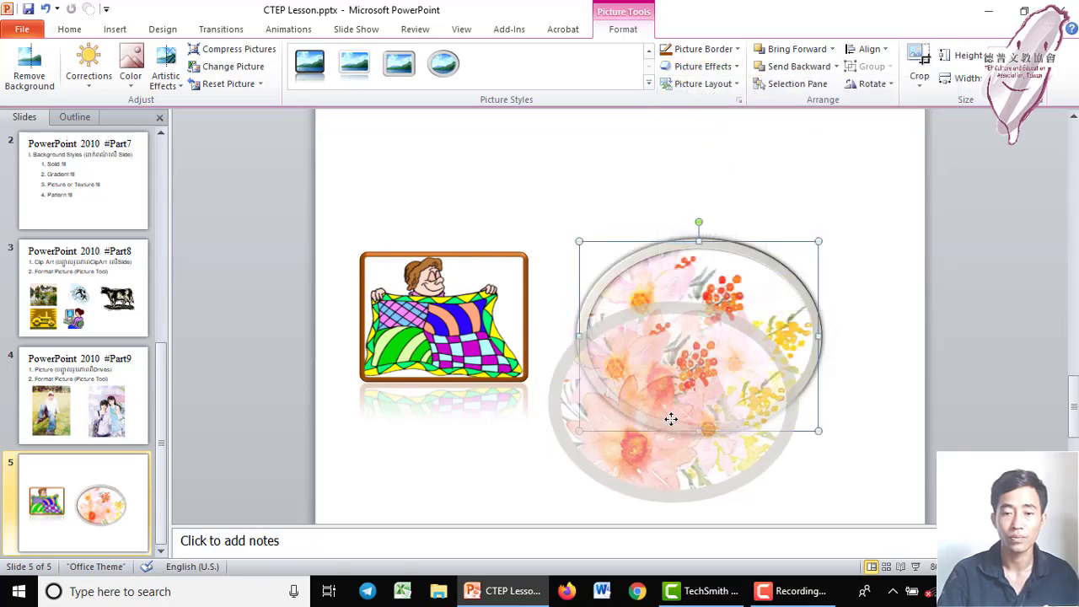
drag(689, 356, 664, 423)
click(735, 73)
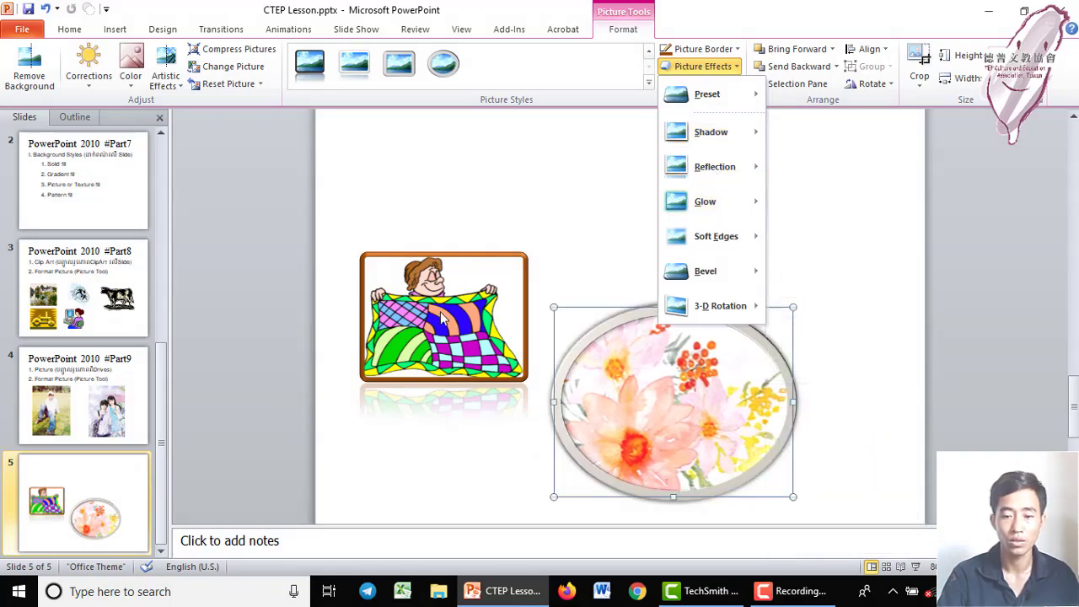
click(581, 337)
drag(578, 321, 633, 240)
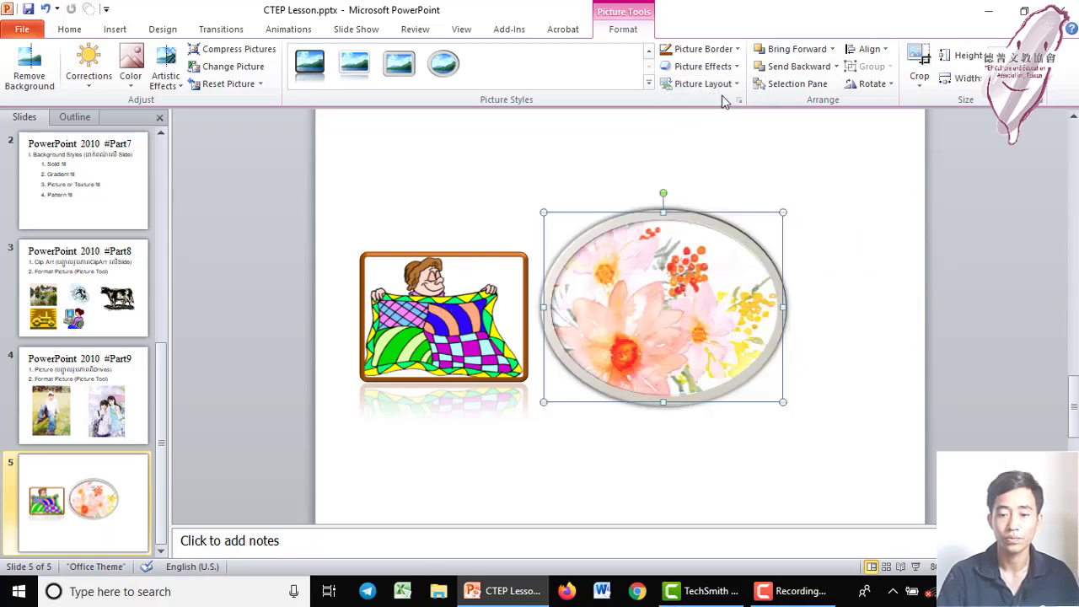
click(702, 65)
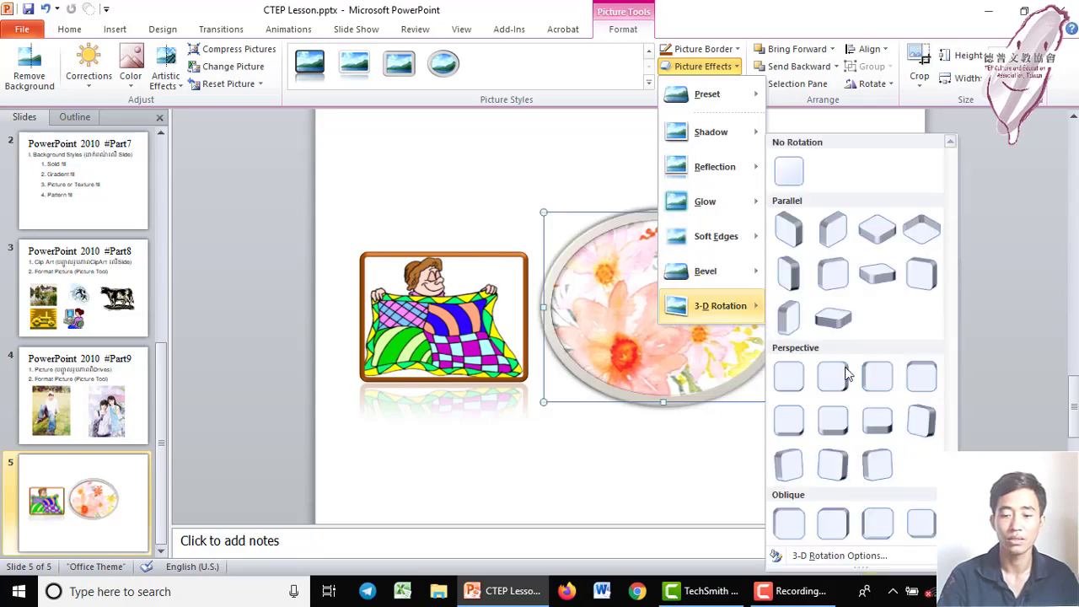
mouse_move(719, 306)
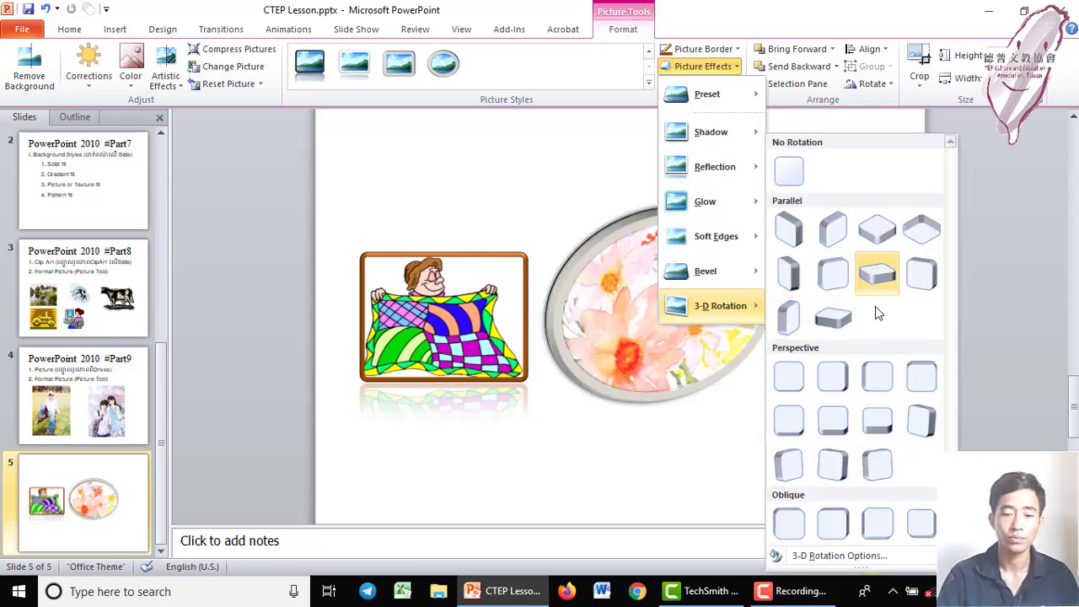
click(672, 431)
click(436, 291)
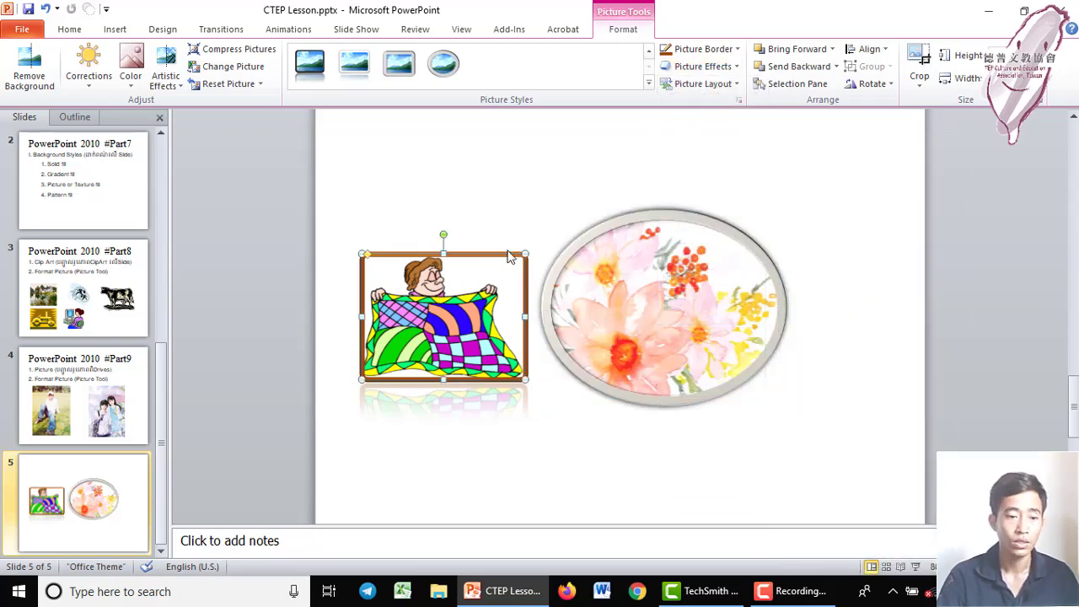
Step: Insert the bee cartoon picture, place it at the upper right and enlarge it
click(114, 29)
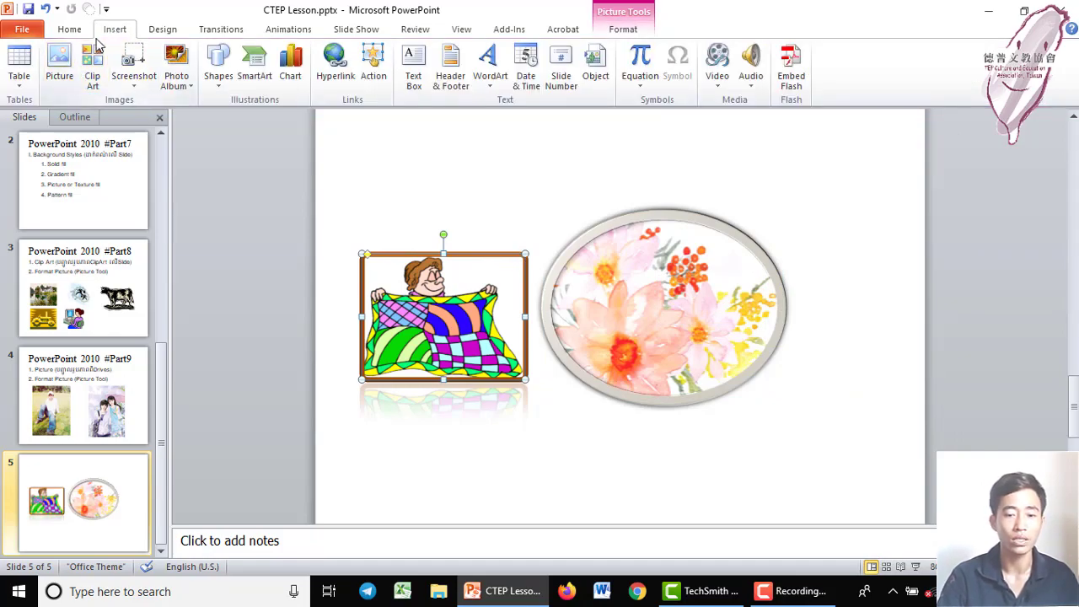
click(70, 58)
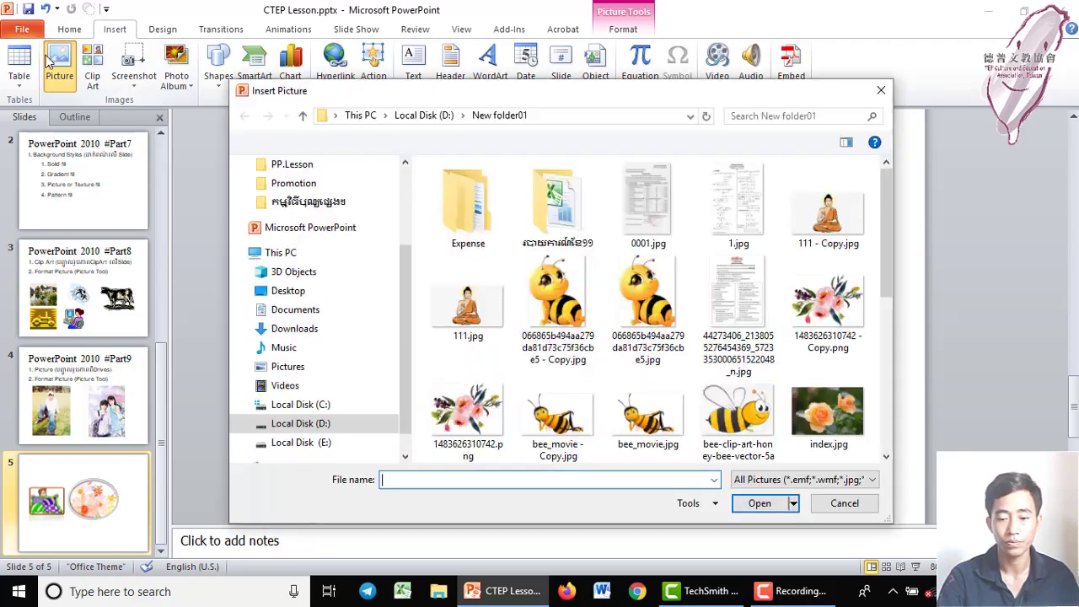
click(556, 308)
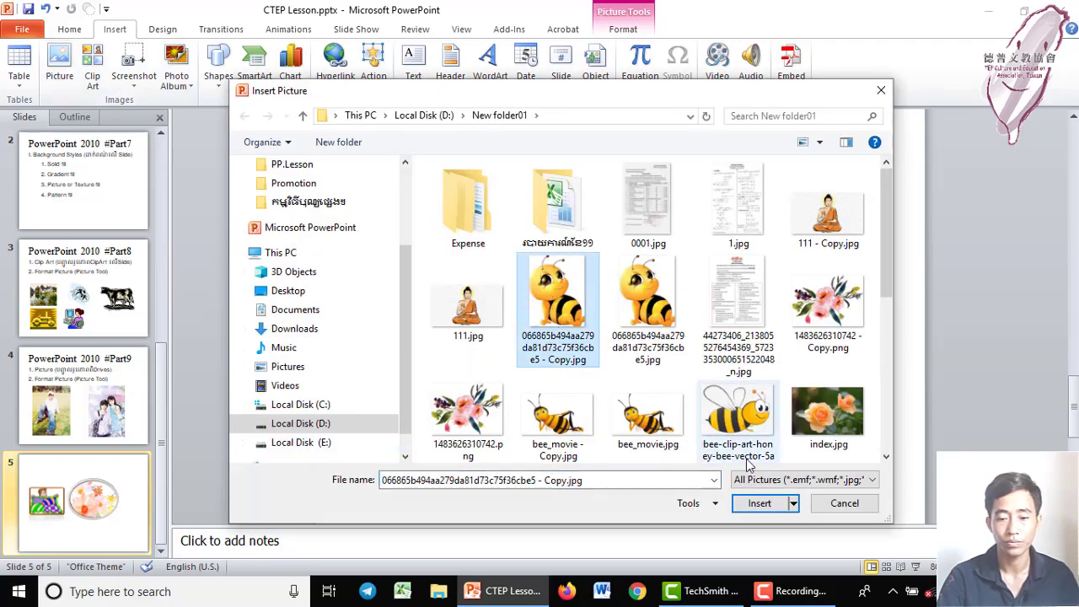
click(758, 503)
mouse_move(638, 345)
mouse_down()
mouse_move(840, 253)
mouse_move(898, 334)
mouse_up()
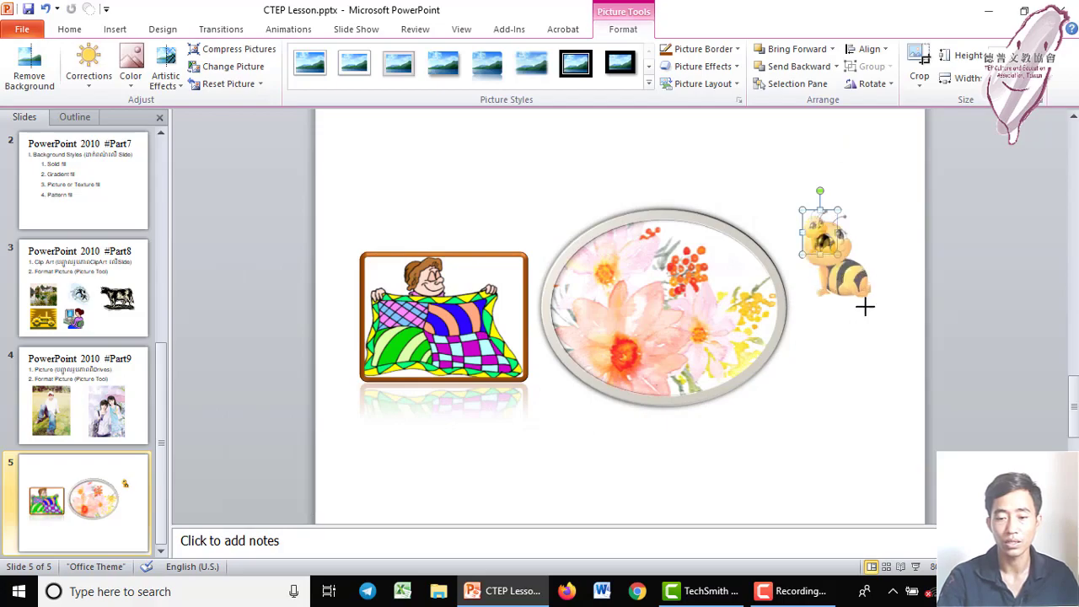
drag(754, 341, 682, 287)
click(850, 293)
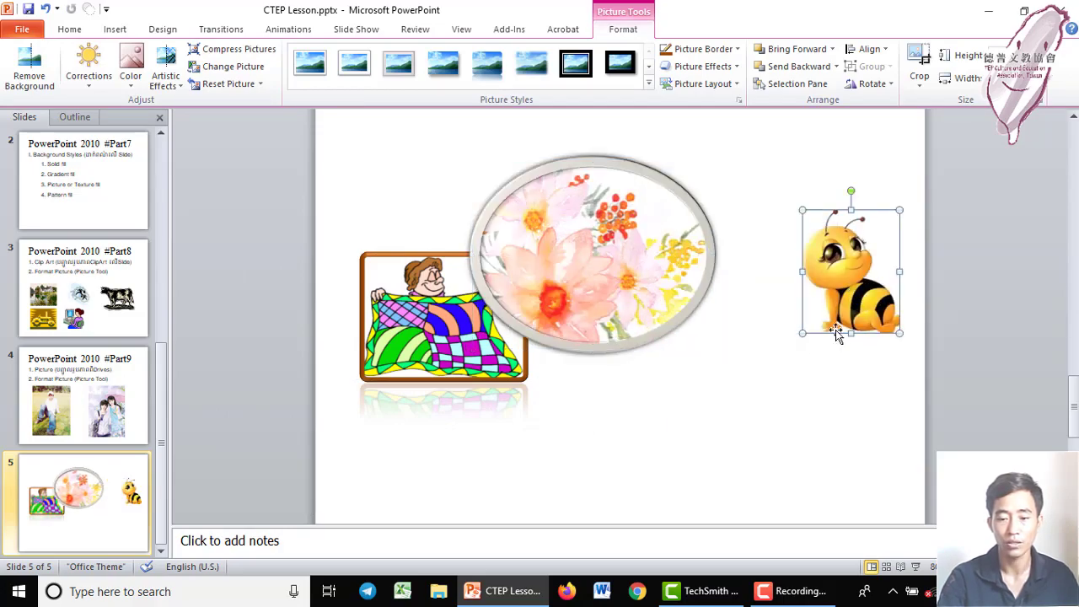
drag(801, 333, 703, 474)
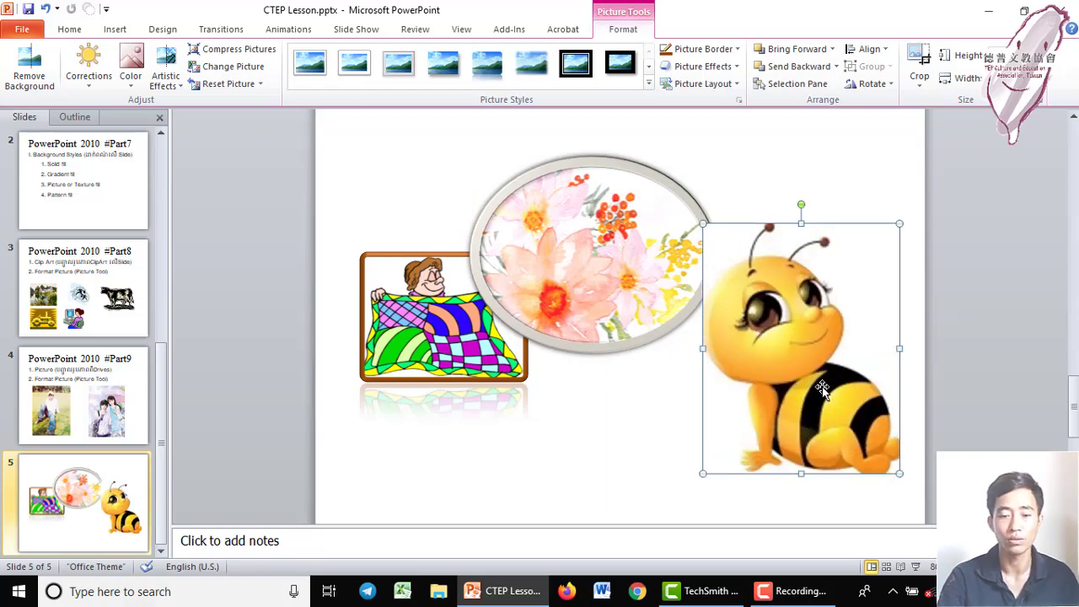
Step: Move the flower oval to the top, the quilt cartoon lower left, and nudge the bee left
drag(558, 245, 502, 211)
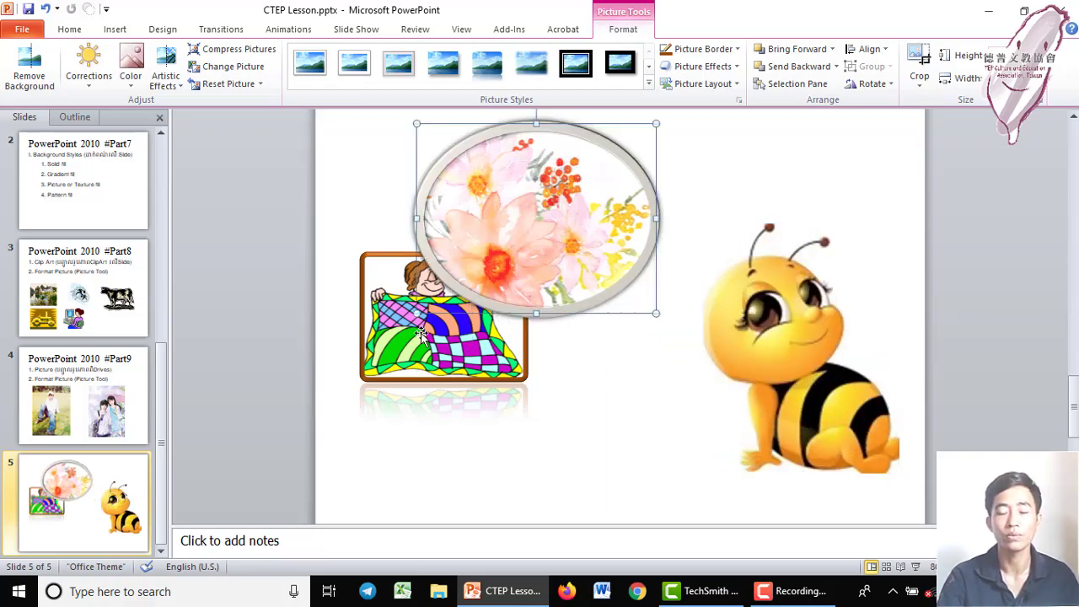
mouse_move(418, 332)
mouse_down()
mouse_move(375, 418)
mouse_move(407, 417)
mouse_up()
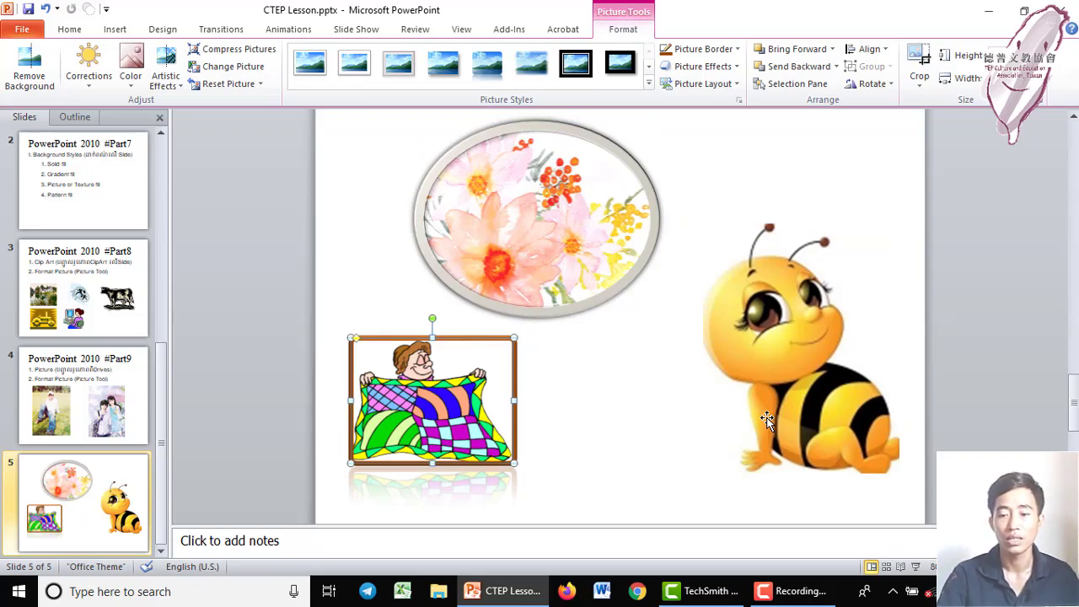
drag(774, 331, 752, 328)
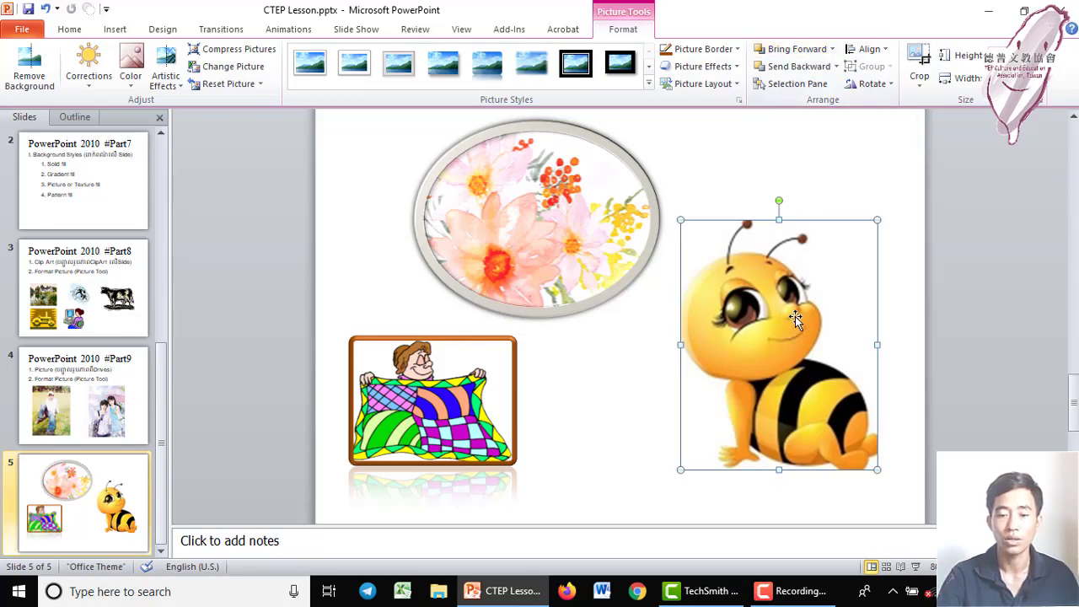
Step: Overlap the bee on the flower oval, adjust the oval's layering, then move the bee right beside it
drag(789, 330, 671, 267)
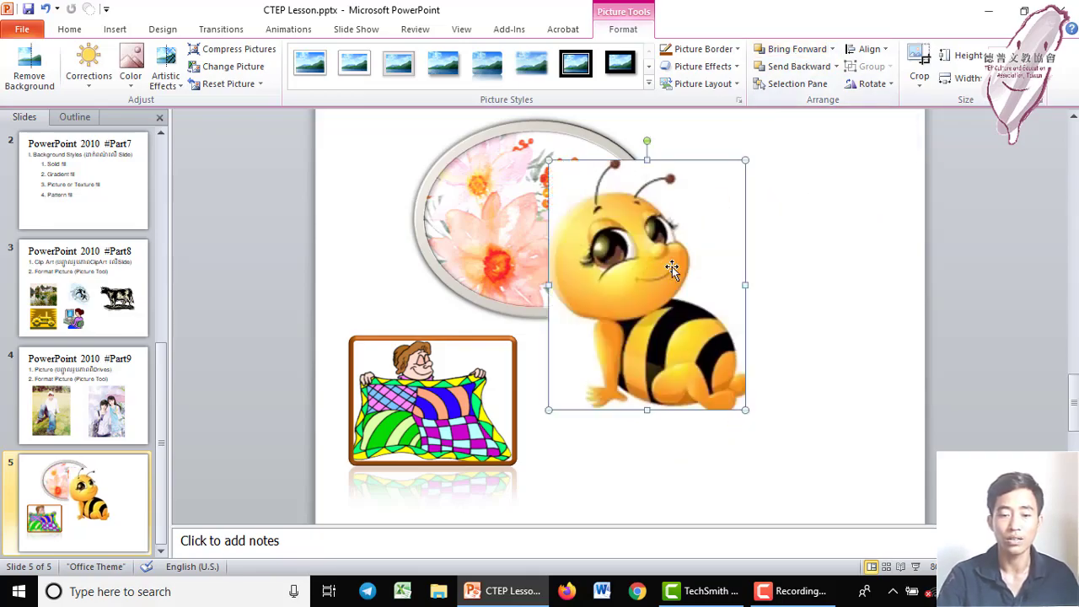
click(489, 201)
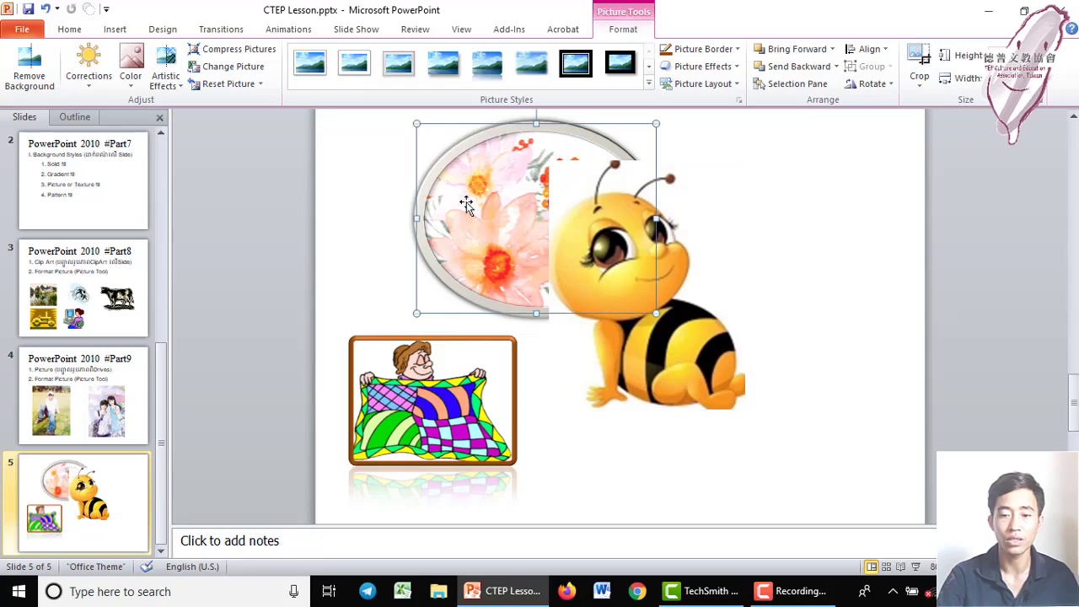
click(832, 49)
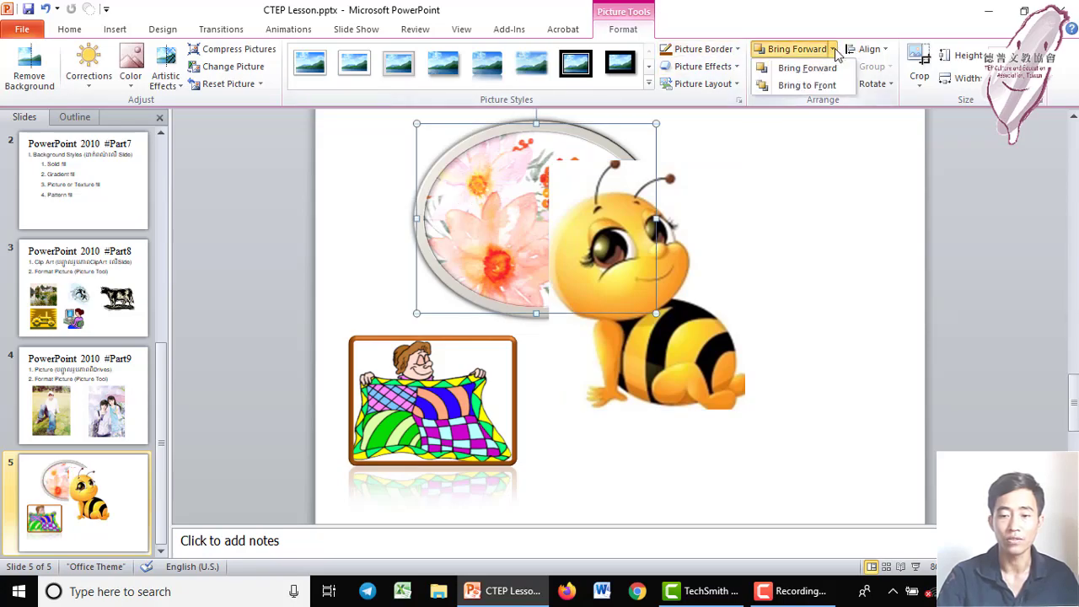
click(807, 85)
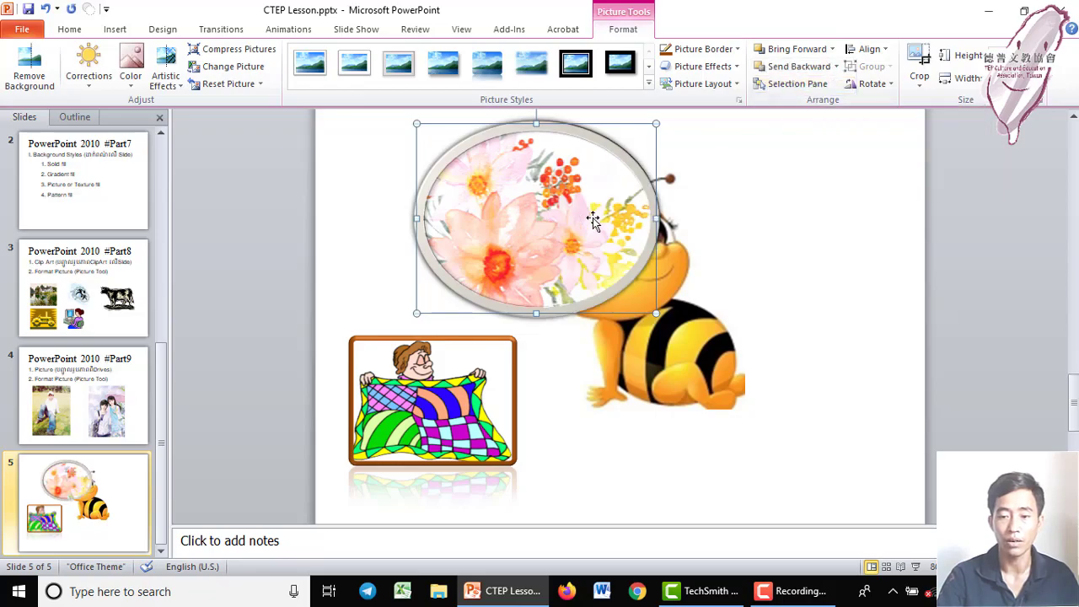
click(834, 68)
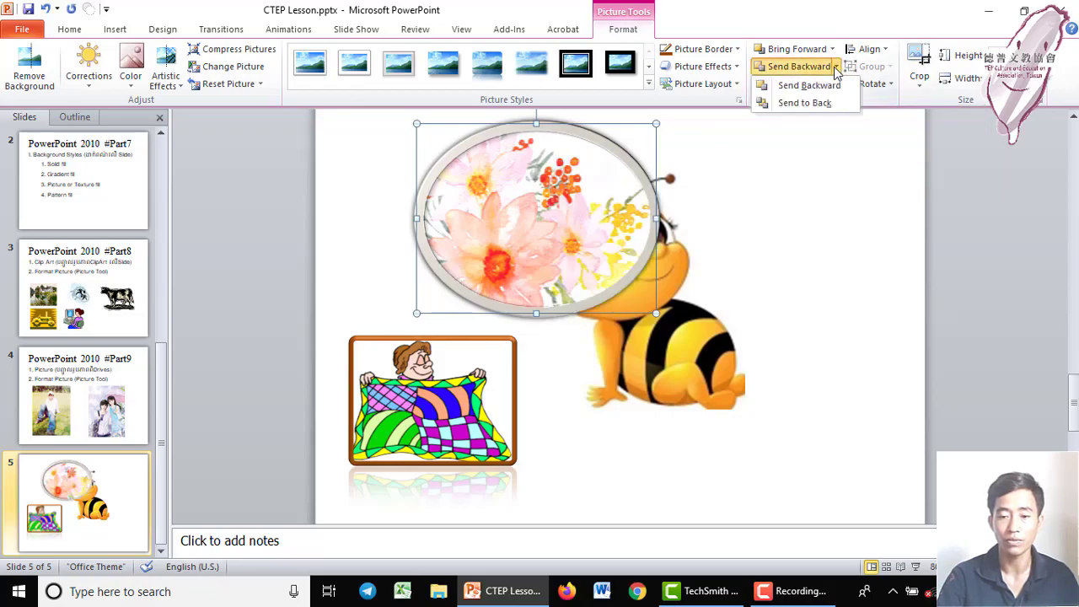
click(805, 103)
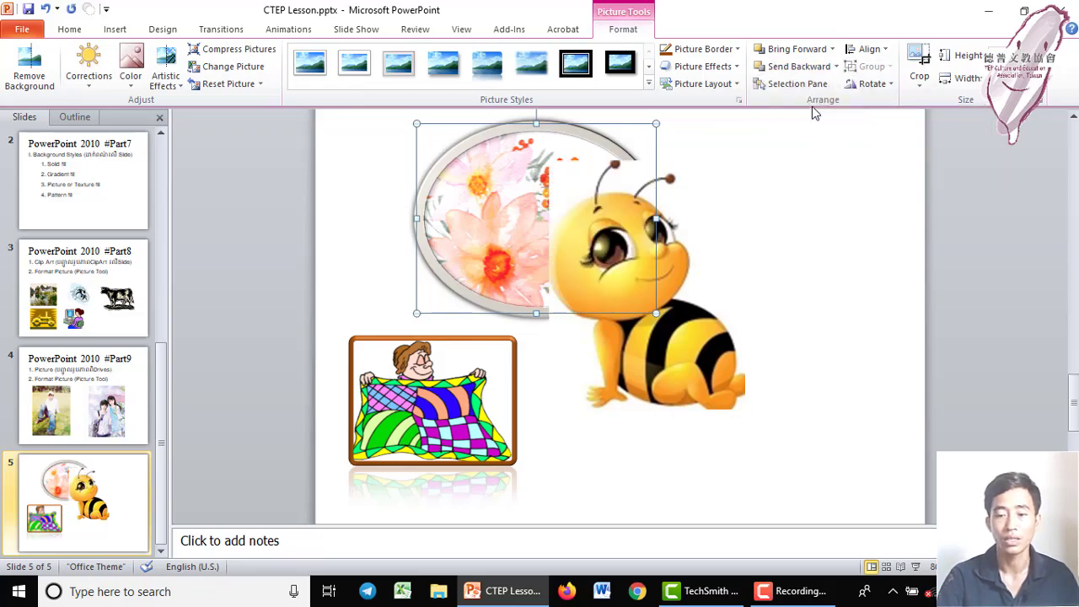
click(683, 362)
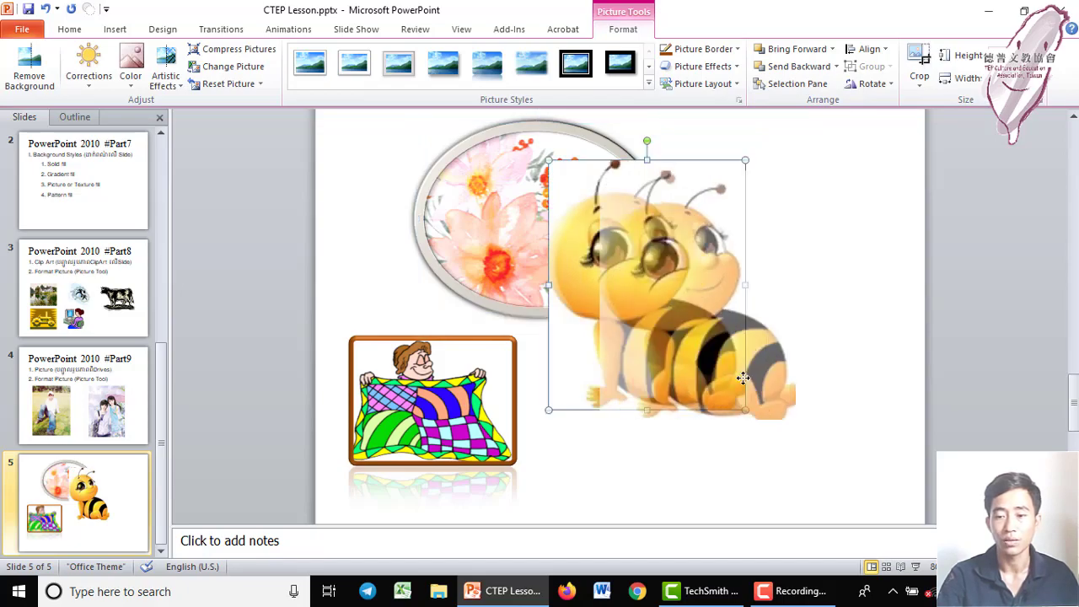
mouse_move(682, 362)
mouse_down()
mouse_move(748, 382)
mouse_move(784, 375)
mouse_up()
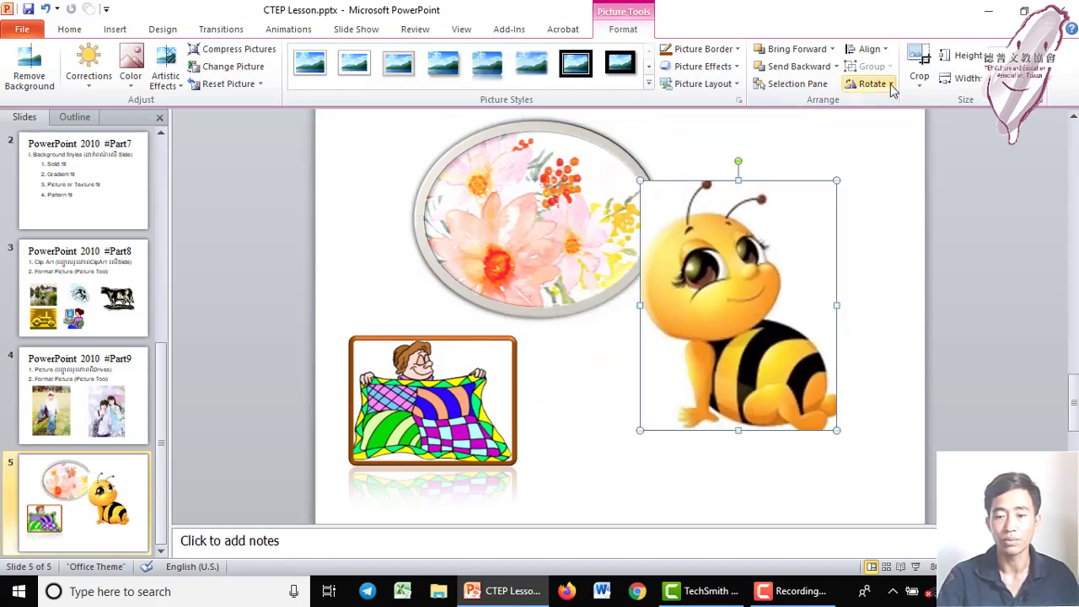
Step: Flip the bee cartoon horizontally so it faces the other way
click(872, 84)
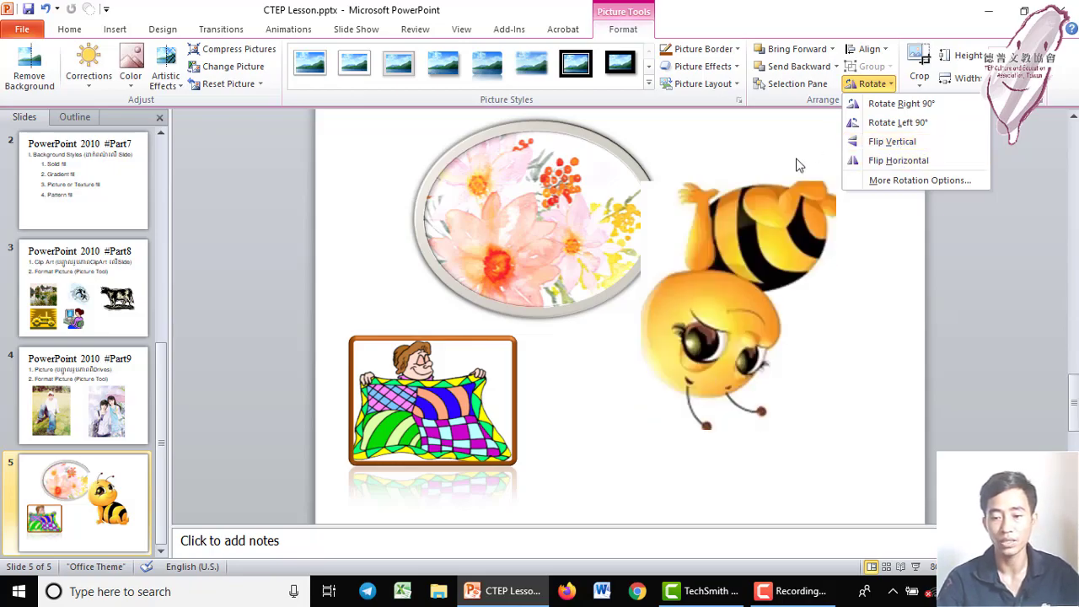
click(907, 165)
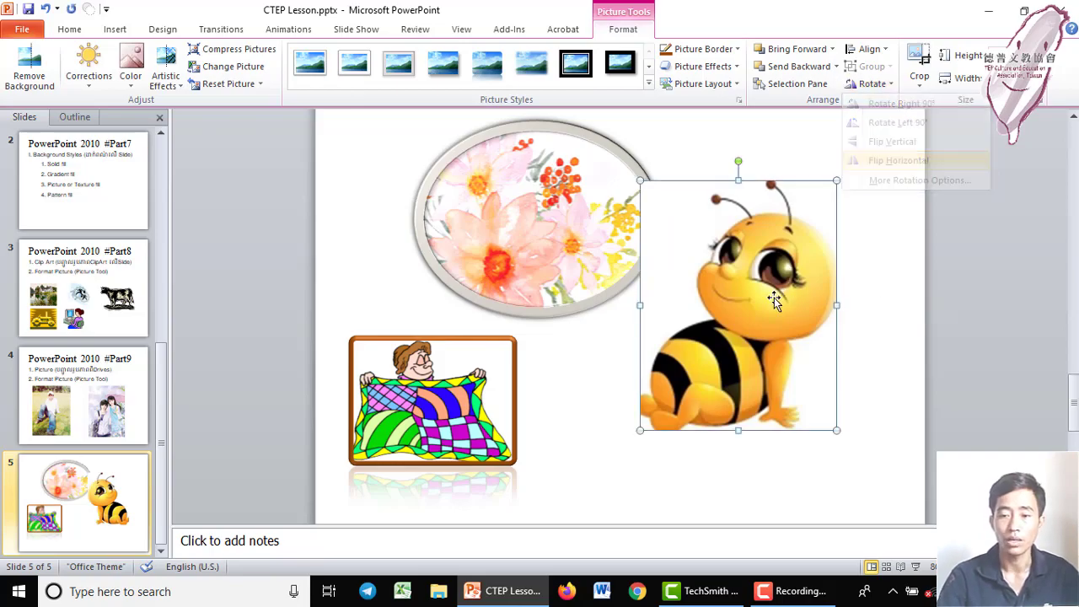
Step: Crop the bee cartoon to its head, trimming the left strip and lower body, then go to slide 4
click(918, 88)
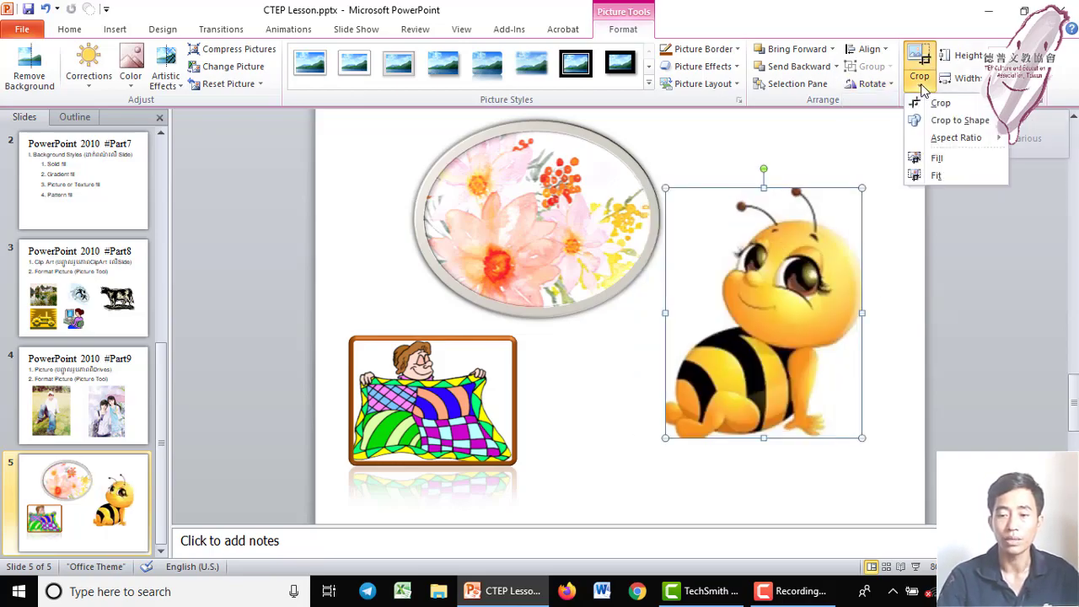
click(937, 103)
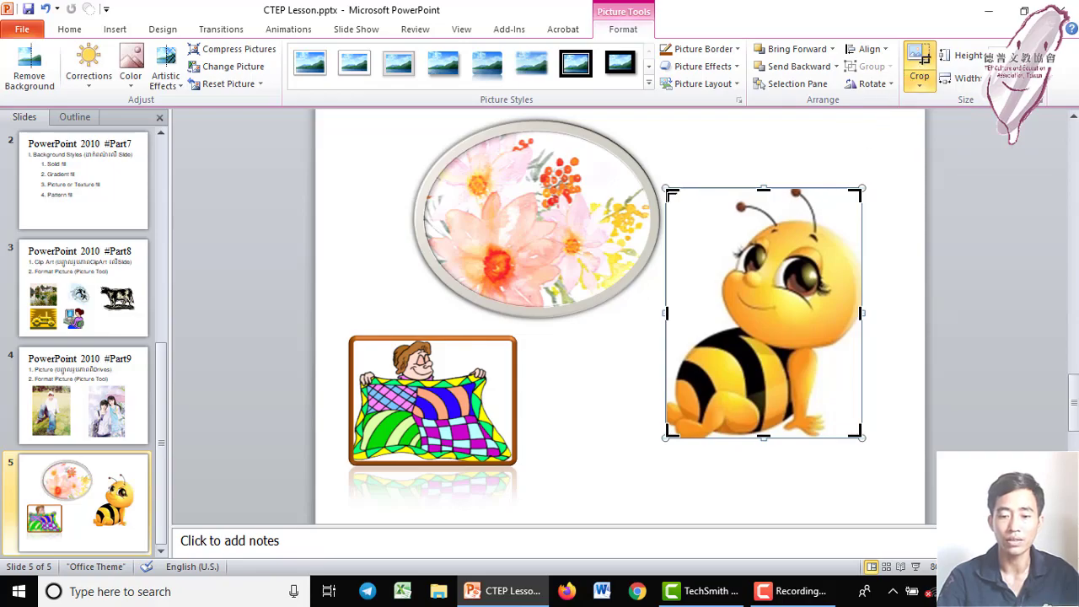
mouse_move(670, 194)
mouse_down()
mouse_move(705, 207)
mouse_move(707, 189)
mouse_up()
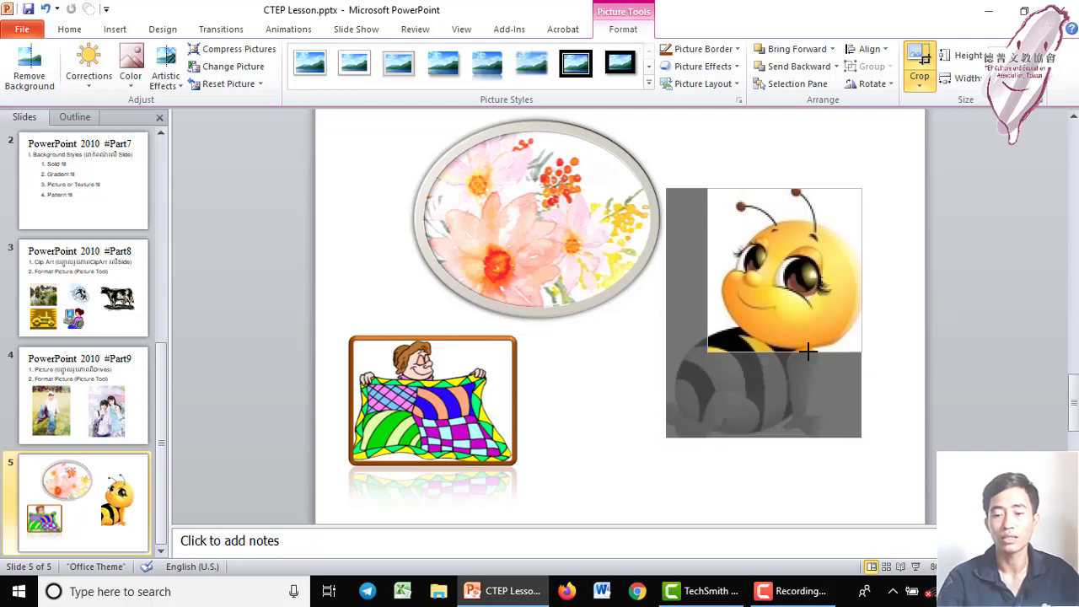
drag(784, 437, 771, 346)
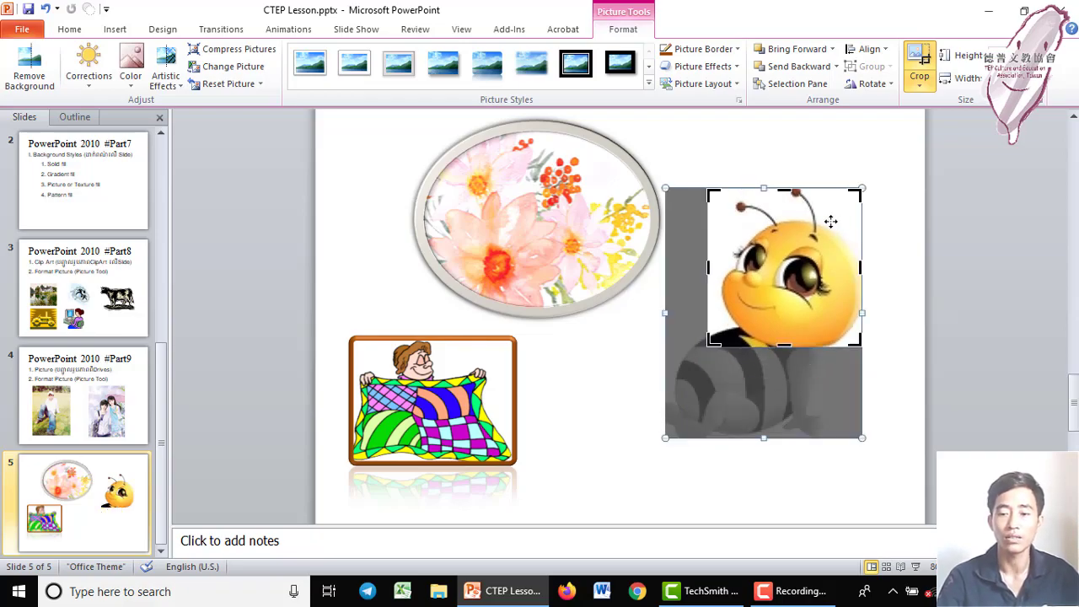
click(919, 65)
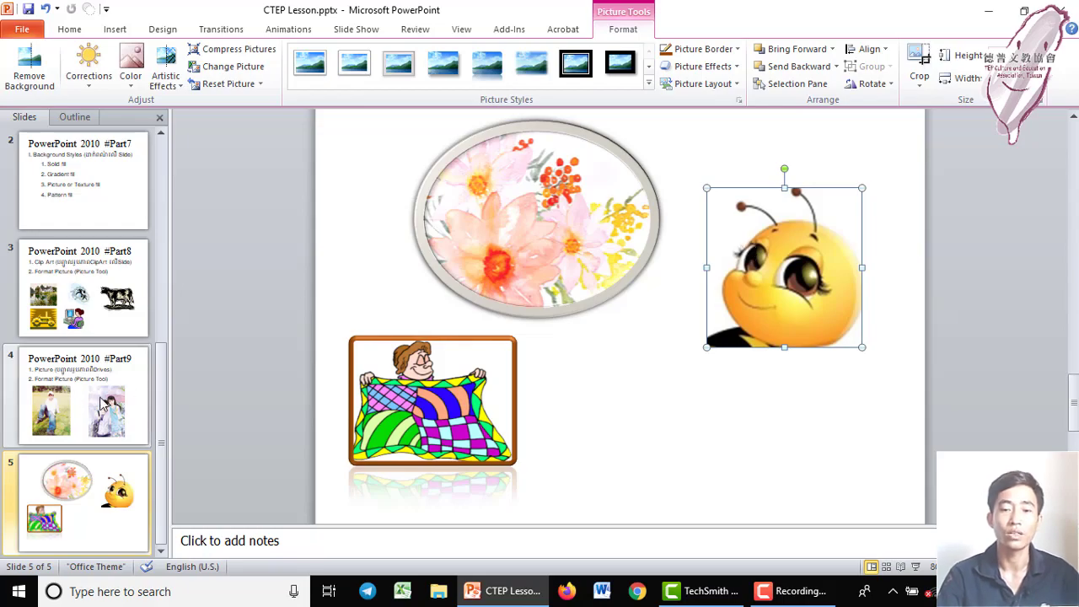
click(83, 371)
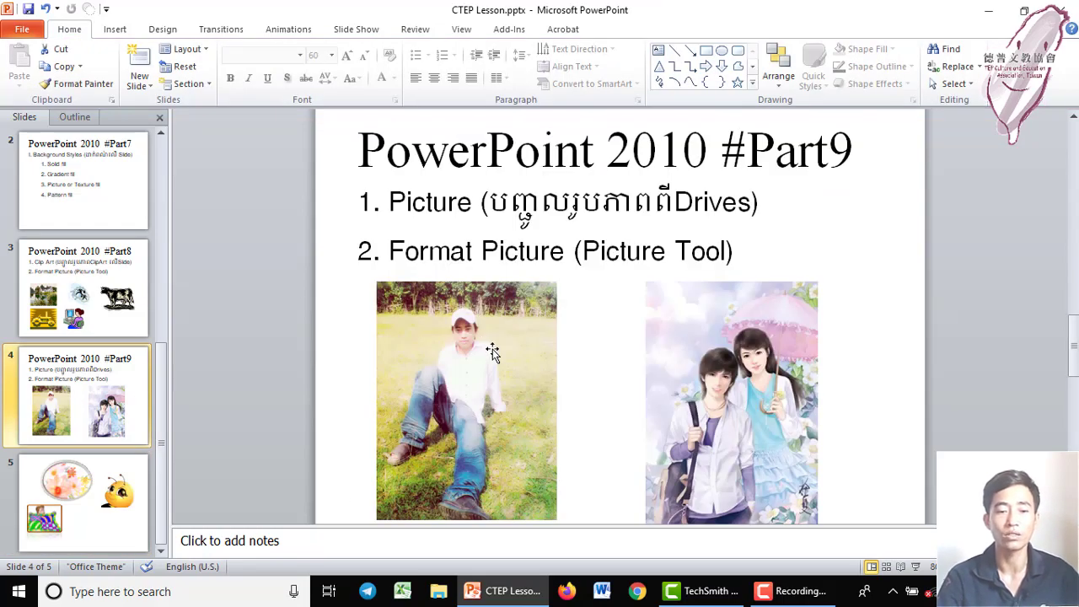
Step: Select the left photo of the seated man on slide 4 and show its Picture Tools Format styles
click(116, 28)
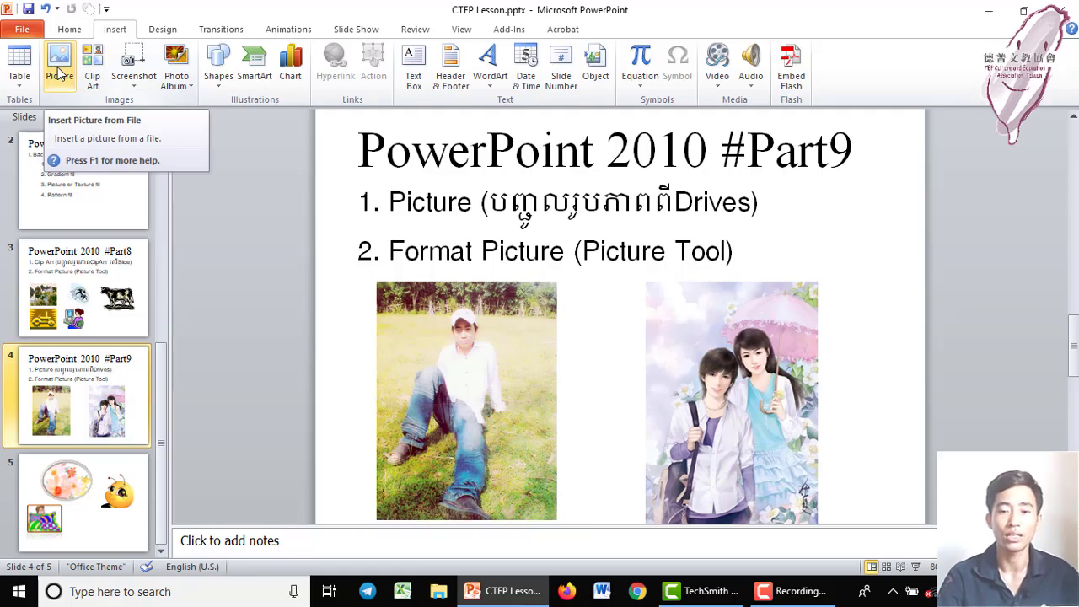
click(485, 379)
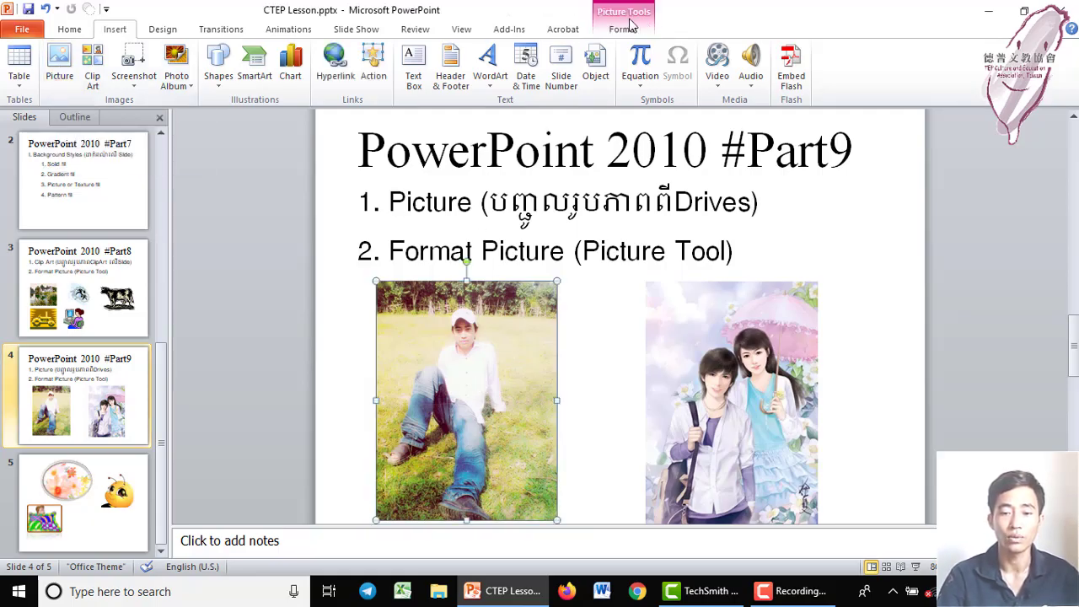
click(628, 34)
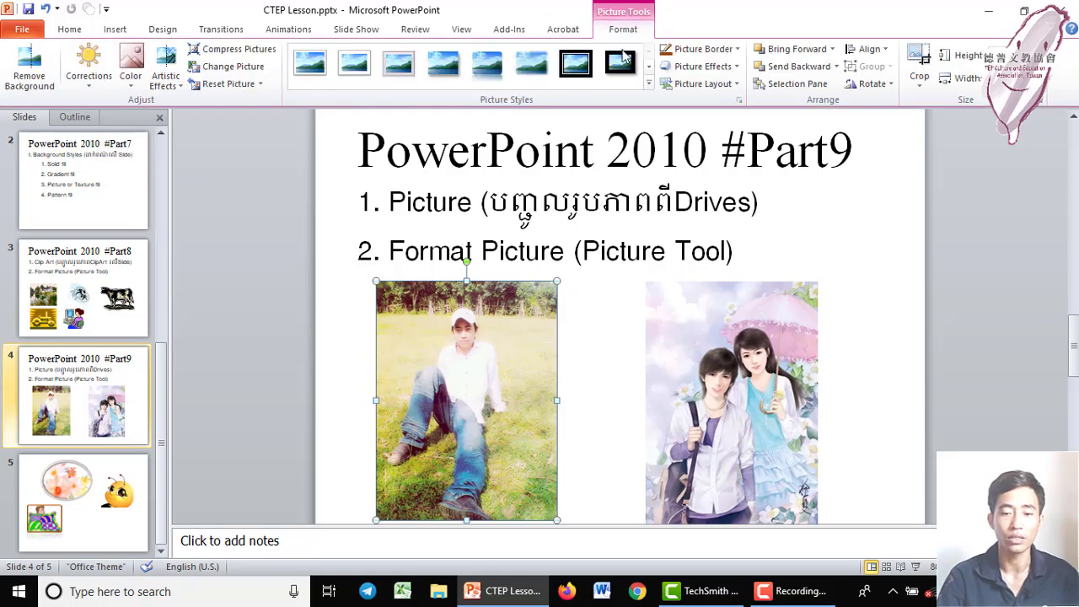